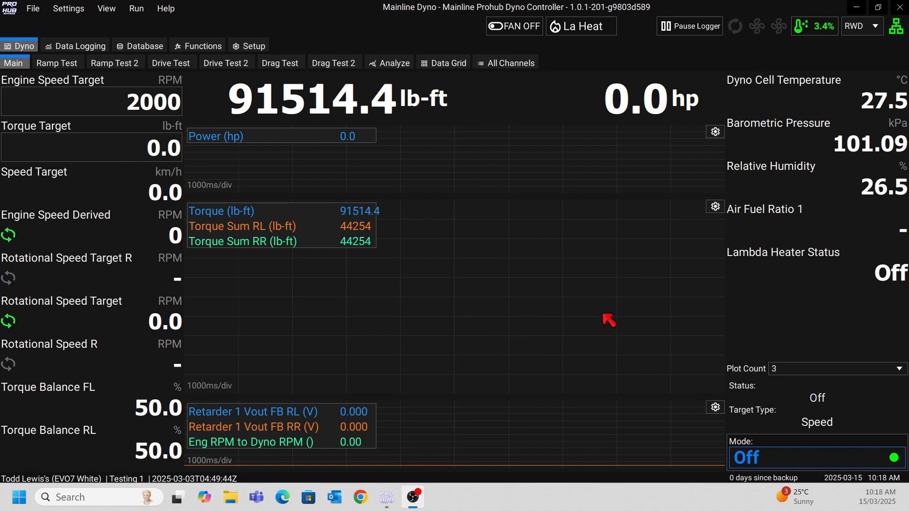
Reduce the plot count on the main dyno screen to 1 and return it to 3.
left_click(897, 372)
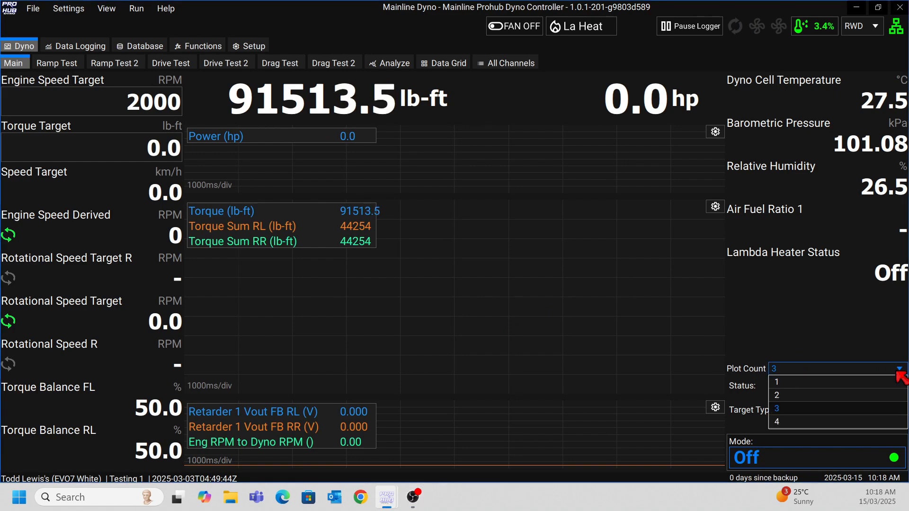
left_click(870, 383)
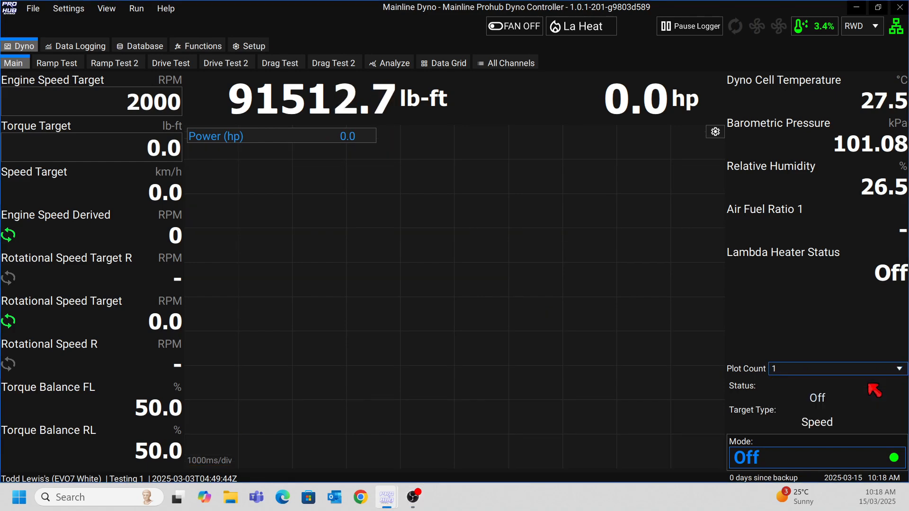
left_click(824, 370)
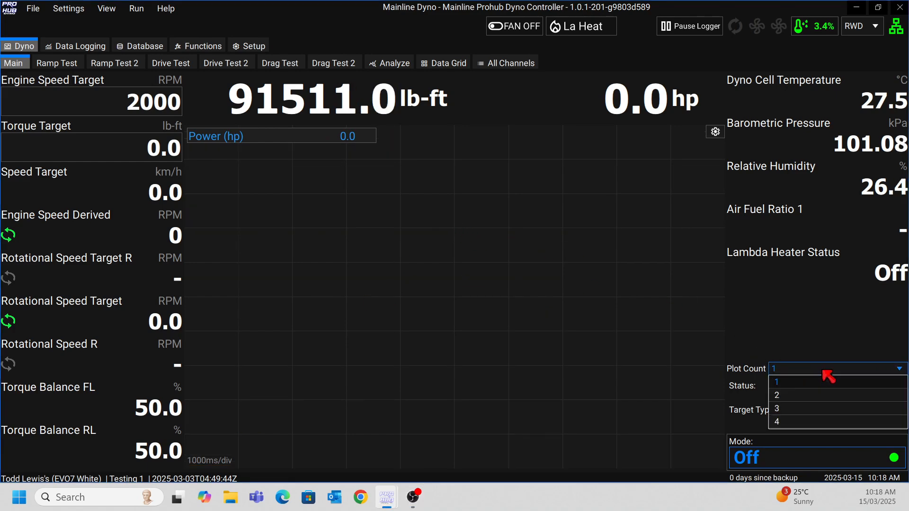
left_click(824, 409)
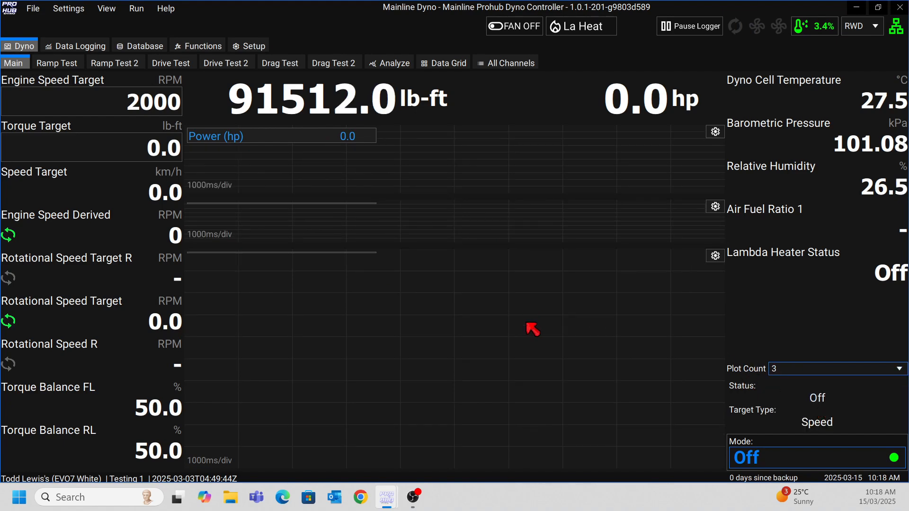
Adjust the dividers between the three plots so the upper two are taller than the lowest one.
left_click_drag(420, 246, 421, 340)
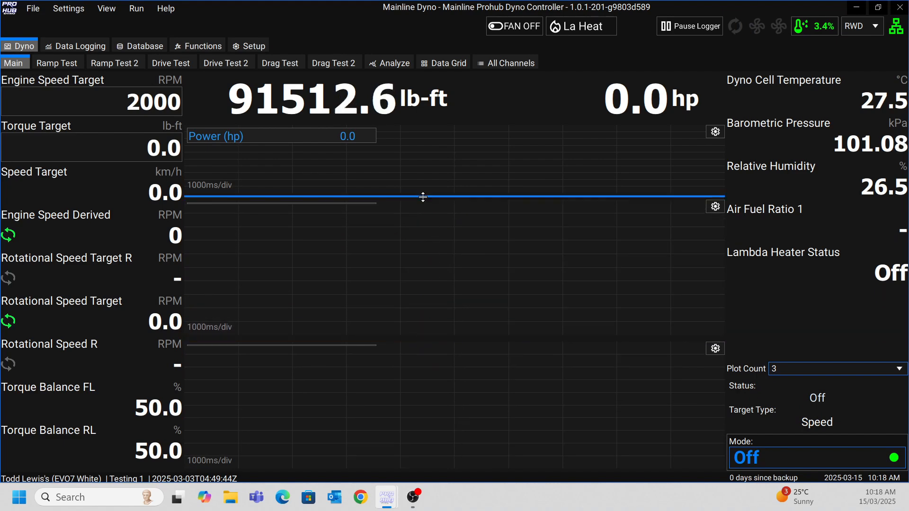
left_click_drag(424, 197, 432, 250)
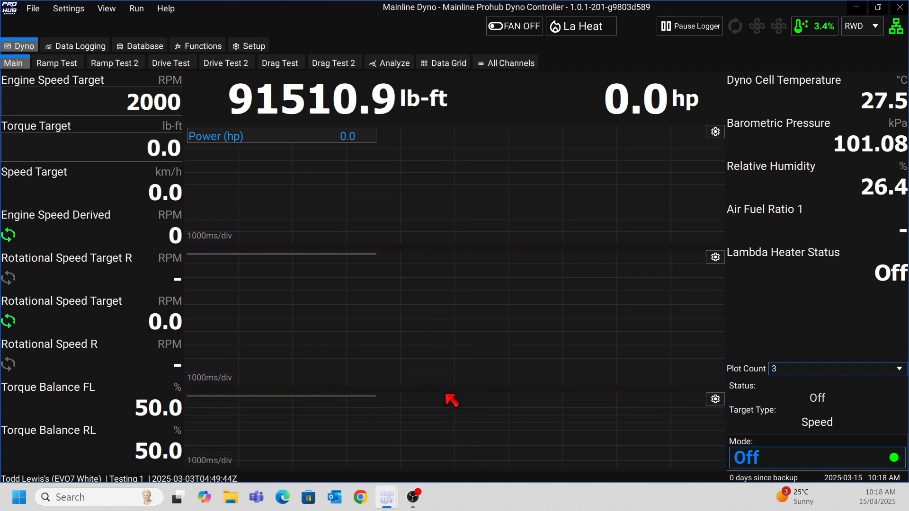
left_click_drag(449, 397, 446, 384)
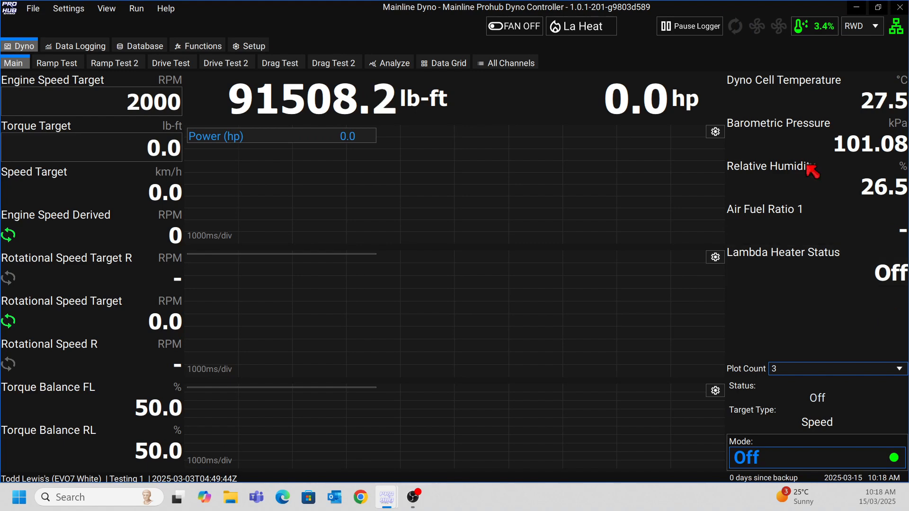
Review the available dyno modes and set the mode to Fixed Speed.
mouse_move(825, 29)
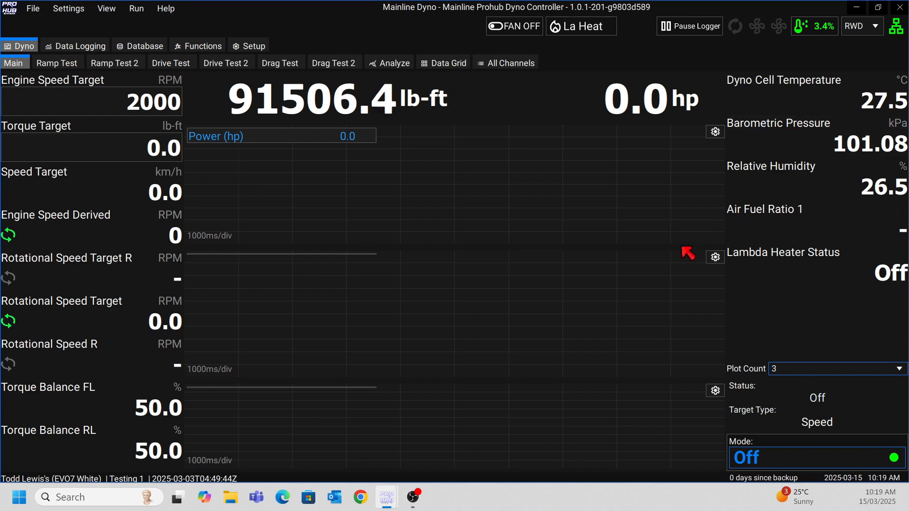
left_click(741, 458)
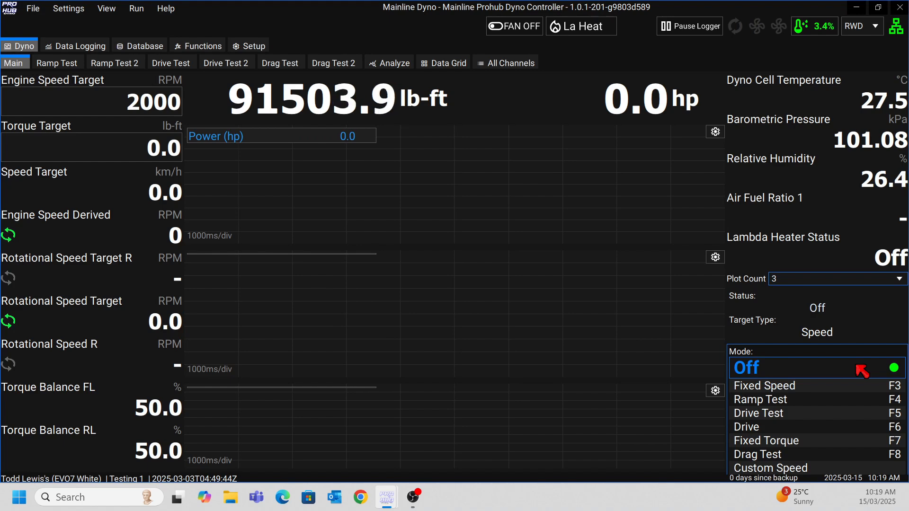
left_click(861, 370)
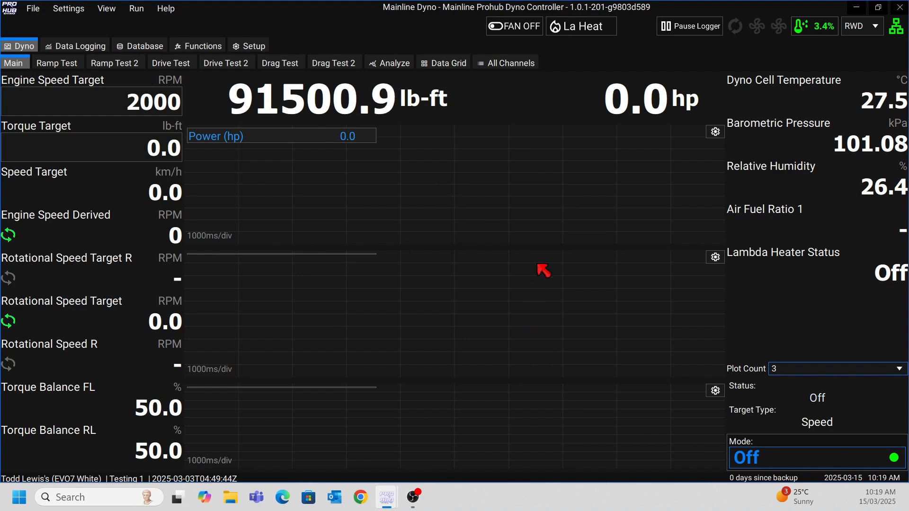
left_click(744, 457)
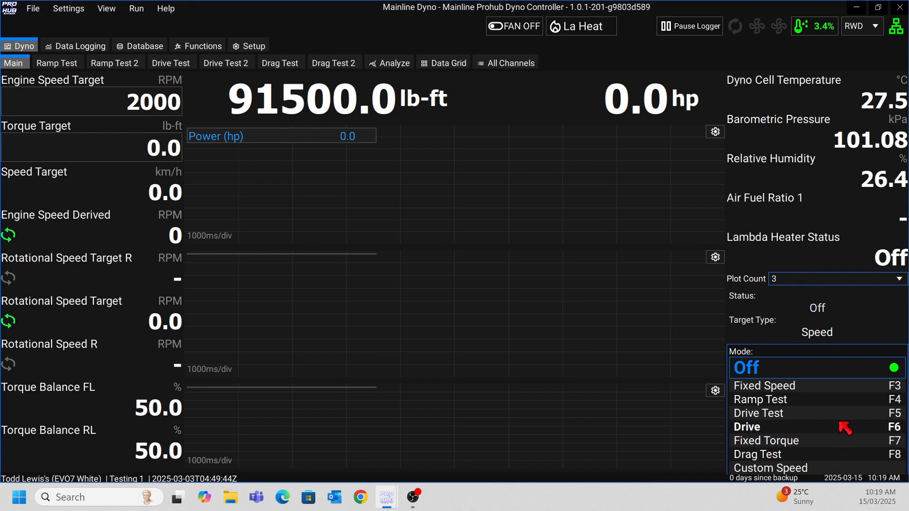
left_click(807, 392)
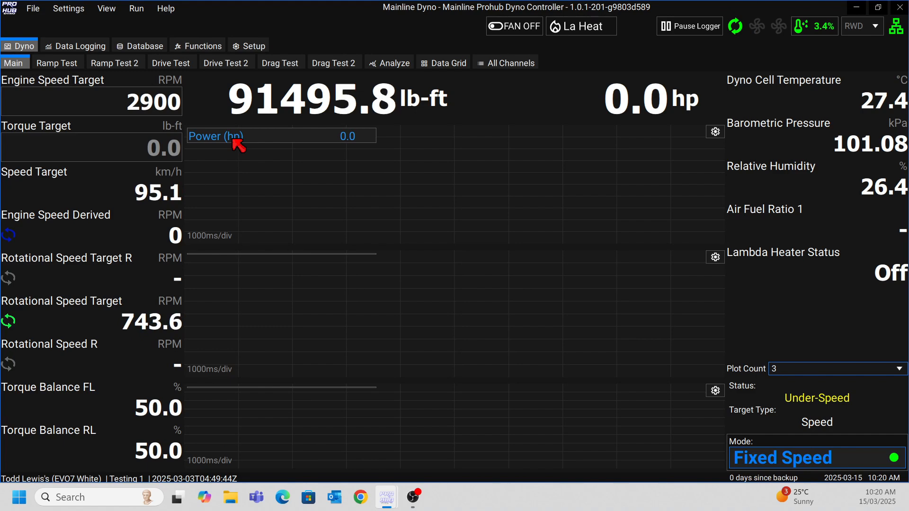
Set the Engine Speed Target to 4000 RPM.
left_click(147, 98)
type("4000")
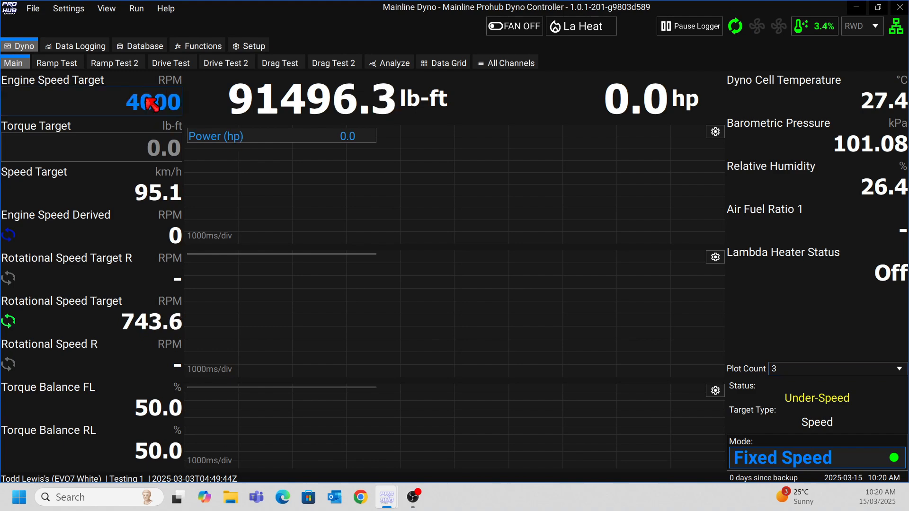
key("Return")
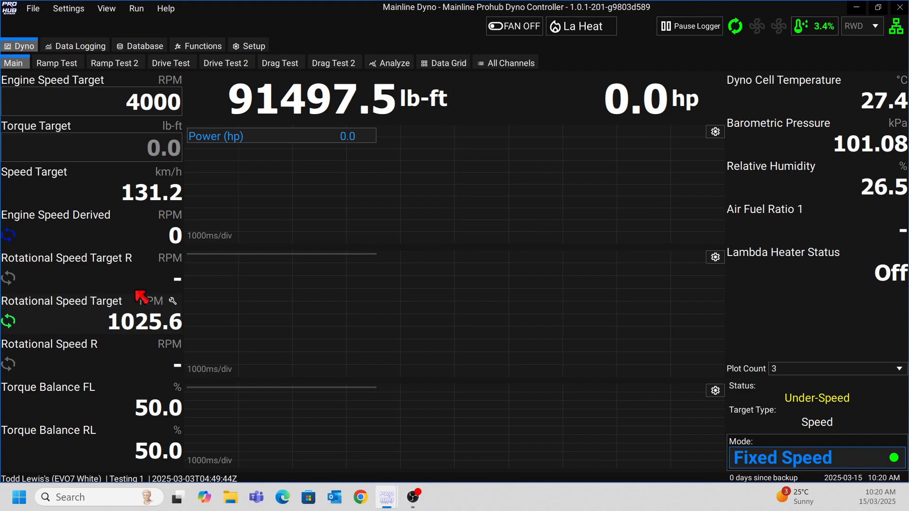
Set the Engine Speed Target to 2000 RPM.
left_click(127, 109)
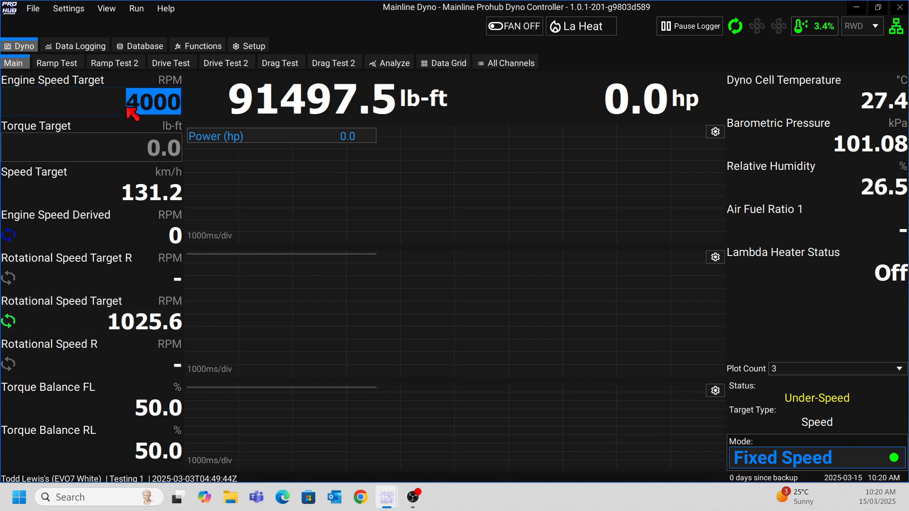
type("29")
key("BackSpace")
type("000")
key("Return")
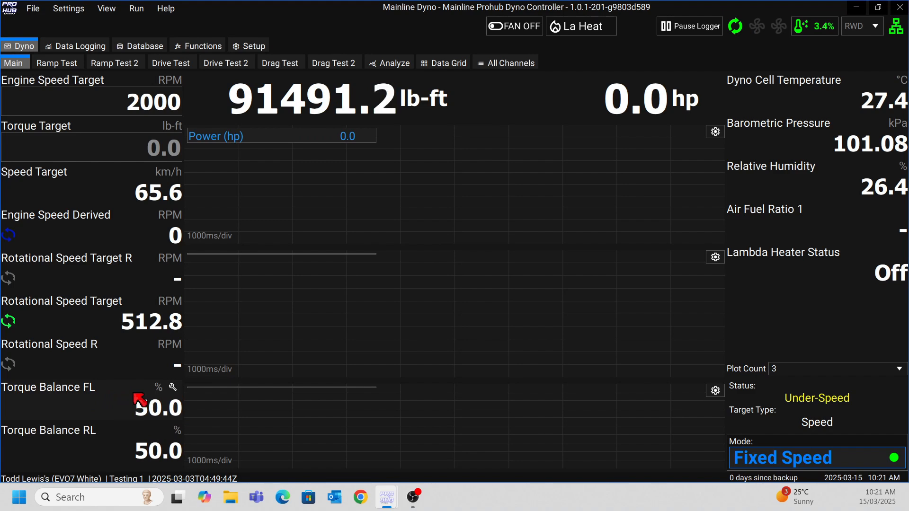
Show the Torque Balancer function's settings and return to the main dyno screen.
left_click(203, 48)
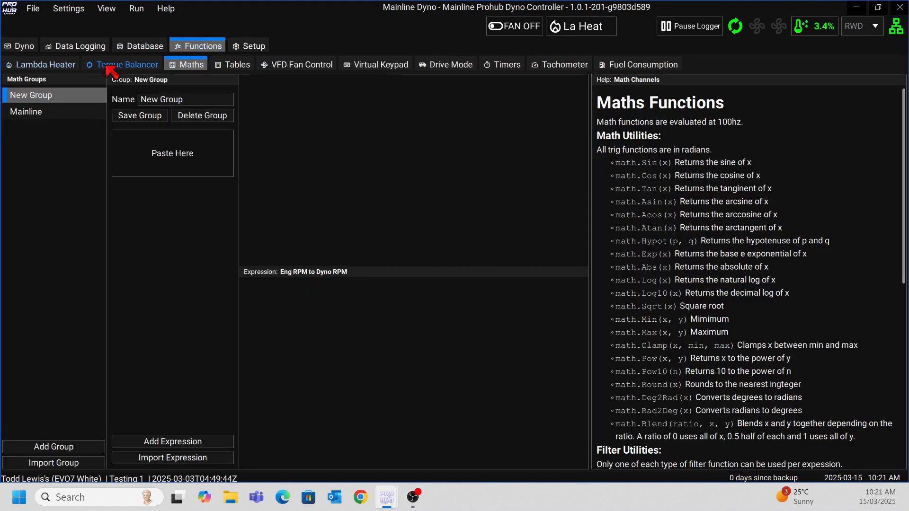
left_click(124, 64)
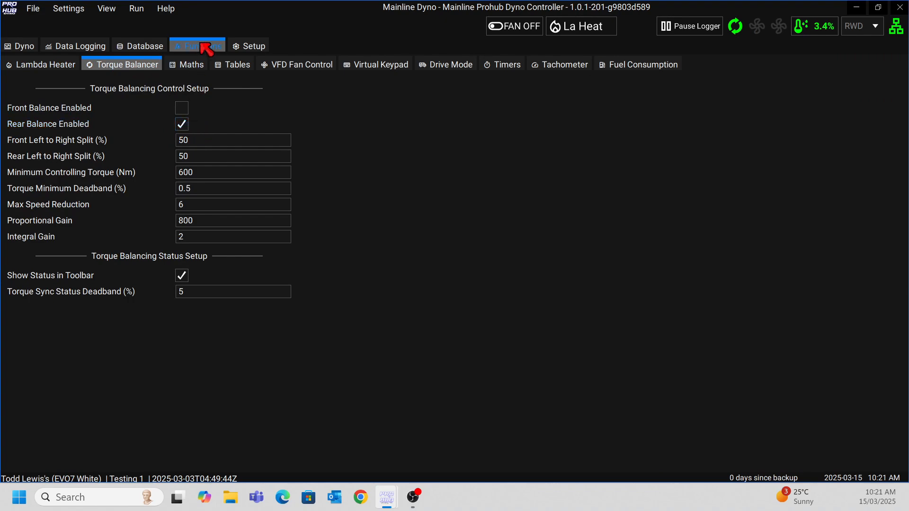
left_click(20, 46)
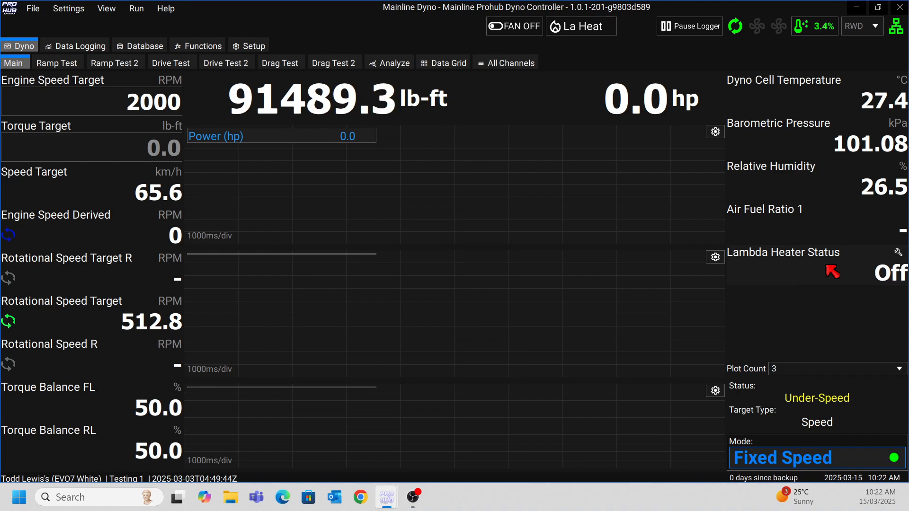
Switch the lambda heater on manually and turn it back off.
left_click(585, 29)
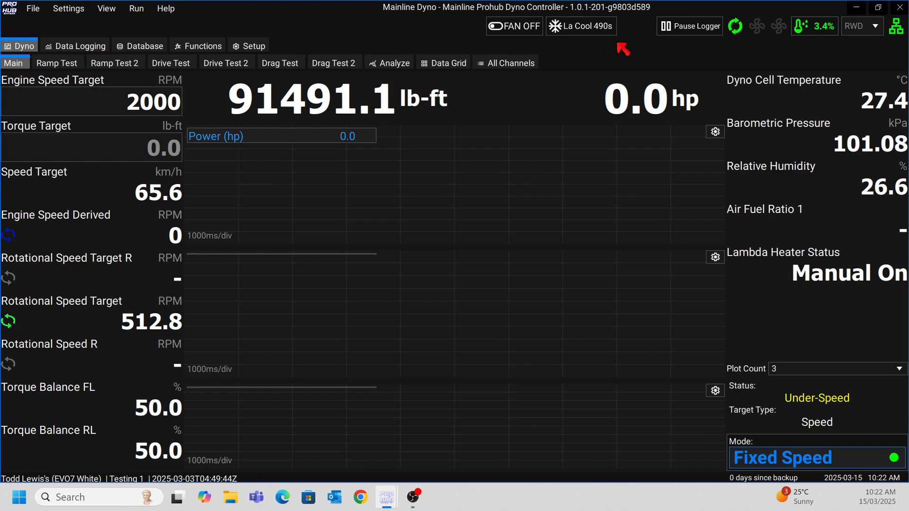
left_click(597, 30)
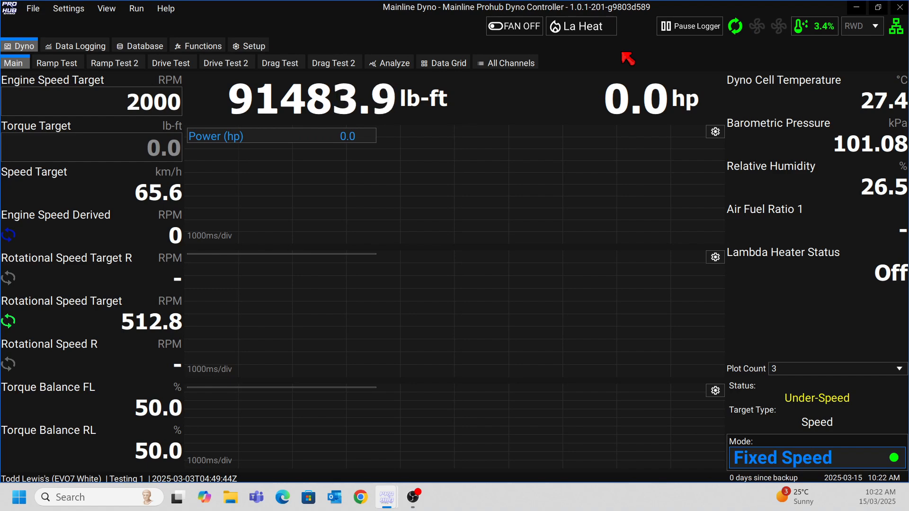
Examine the full list of general, rear left and rear right channels, and return to the main dyno screen.
left_click(504, 65)
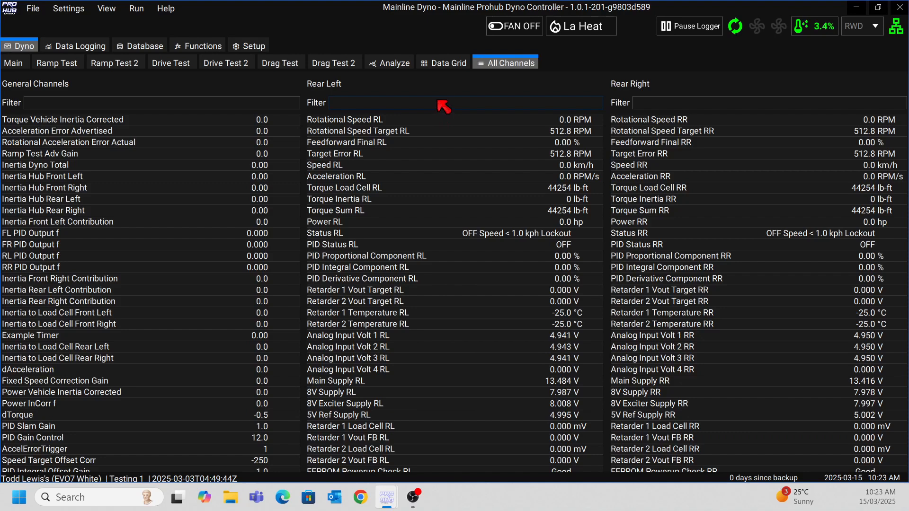
left_click(26, 66)
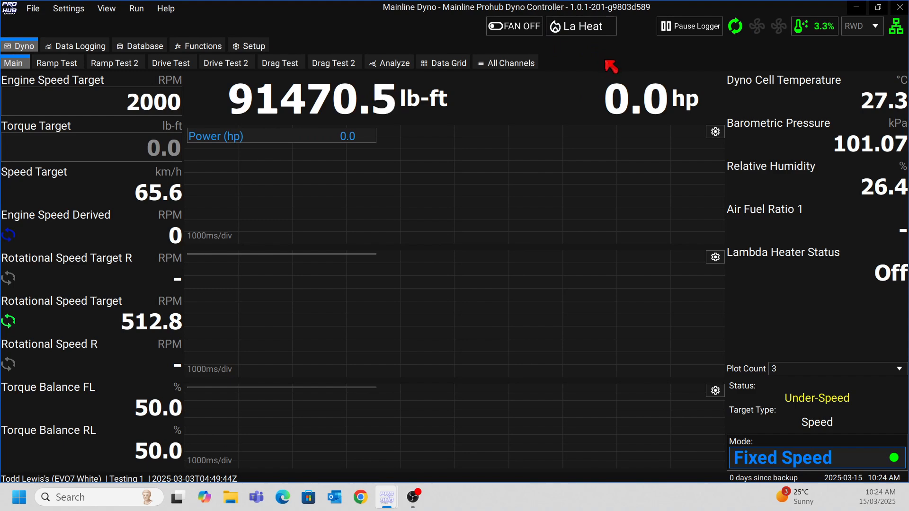
Look through the plots and channels on the Data Logging pages, and return to the main dyno screen.
left_click(77, 47)
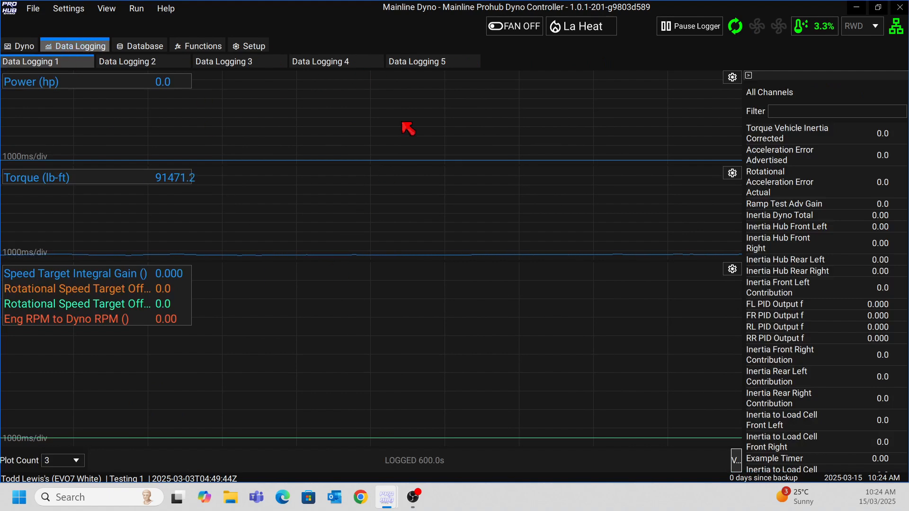
left_click(409, 65)
left_click(324, 63)
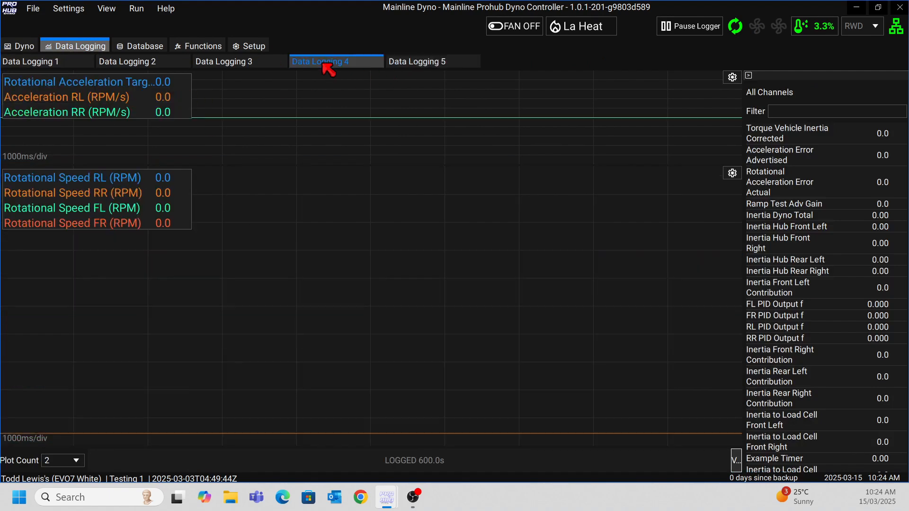
left_click(228, 63)
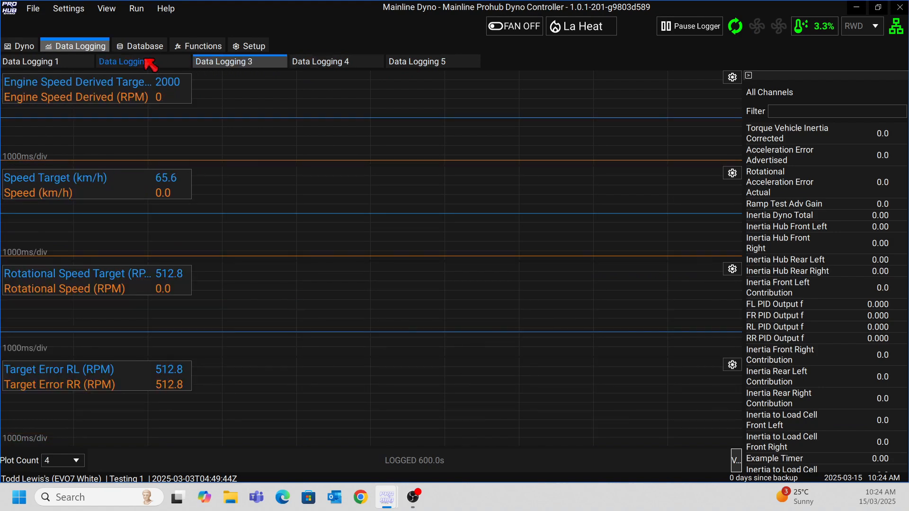
left_click(147, 63)
left_click(31, 62)
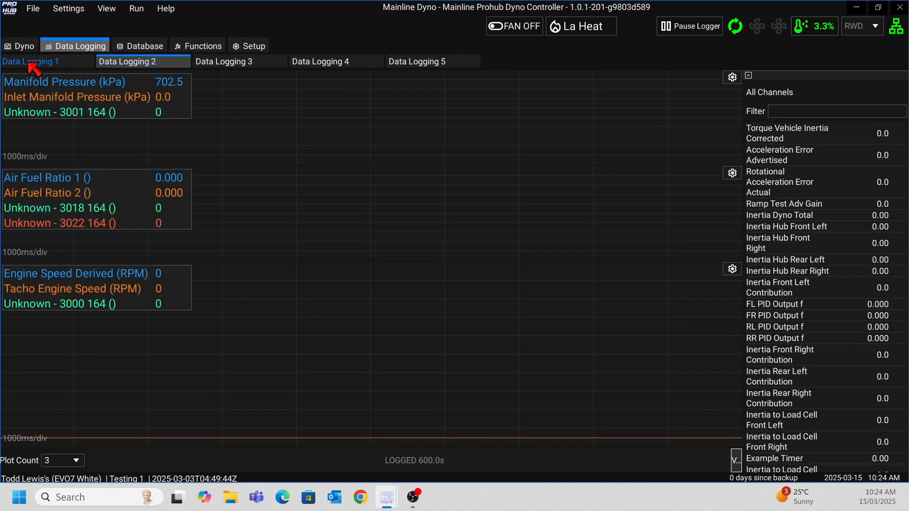
left_click(142, 64)
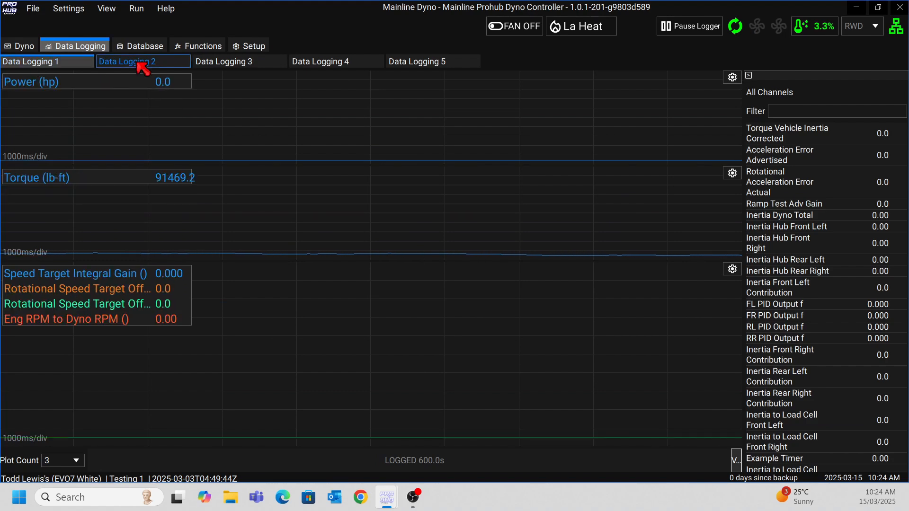
left_click(235, 65)
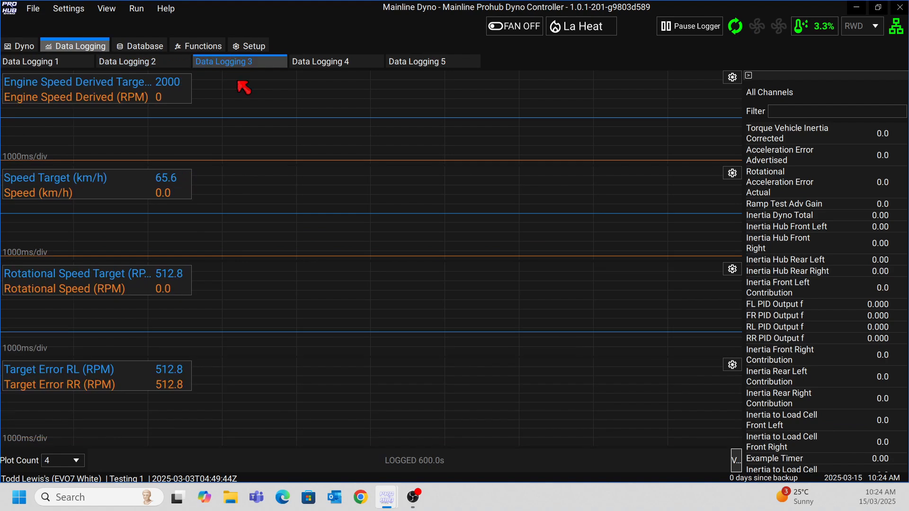
left_click(30, 49)
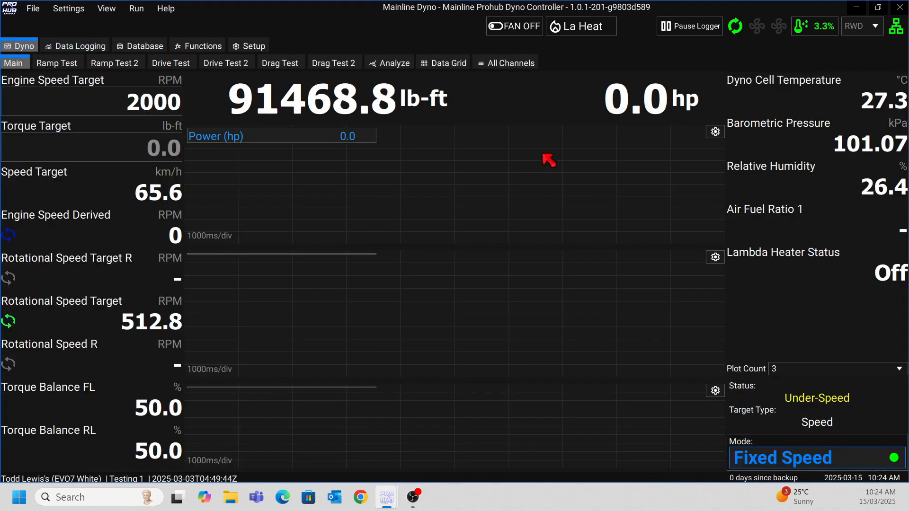
Pause the logger and review the earlier logged speed target history on Data Logging 3 over a wider time range.
left_click(693, 27)
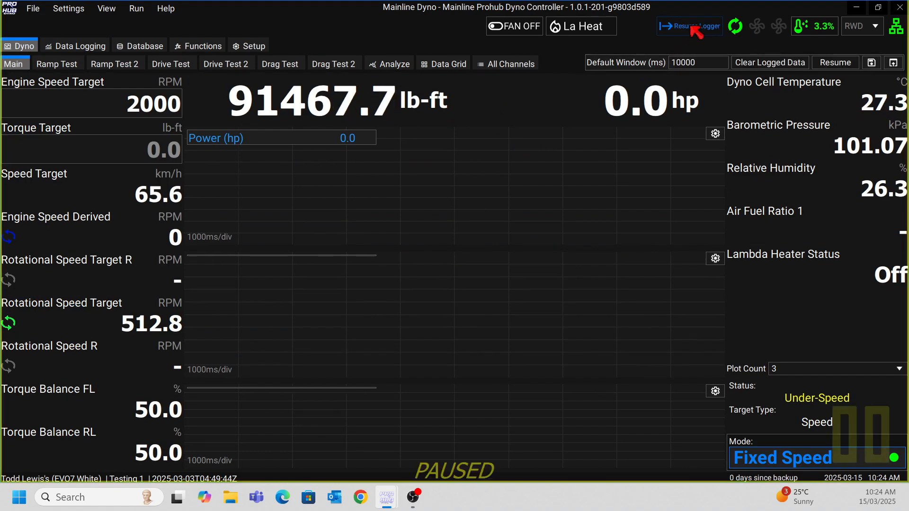
left_click(67, 49)
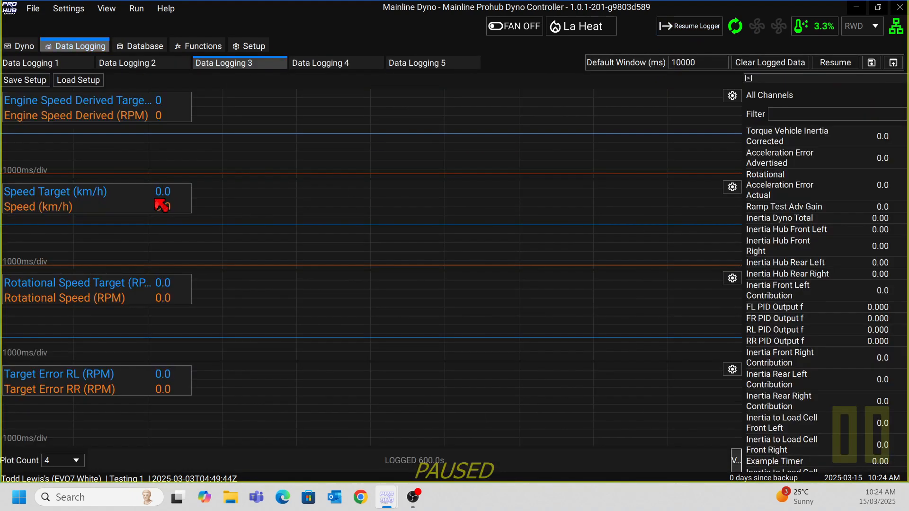
scroll(397, 242, "down", 1)
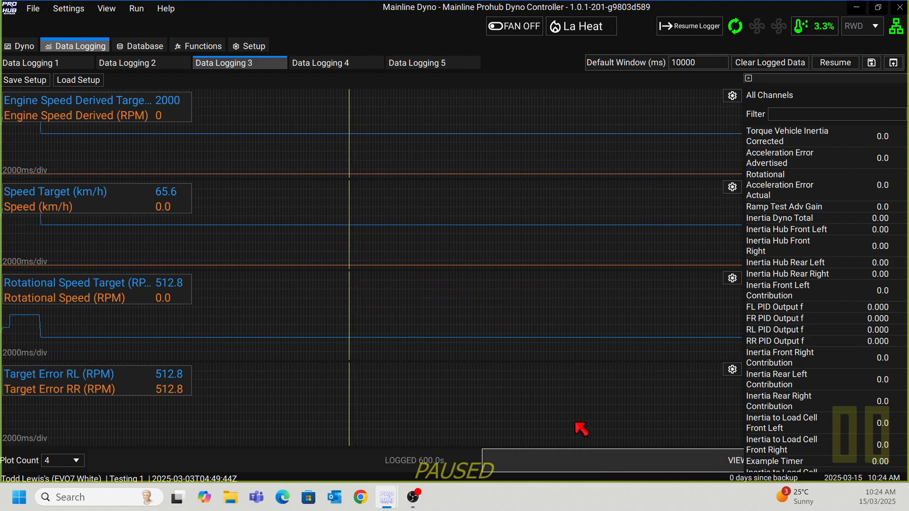
left_click_drag(652, 453, 491, 471)
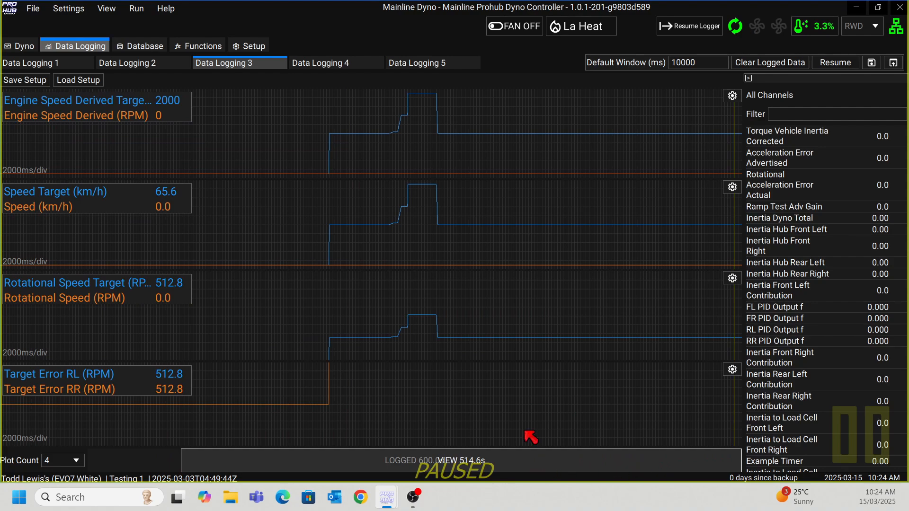
scroll(418, 333, "down", 5)
scroll(487, 314, "up", 3)
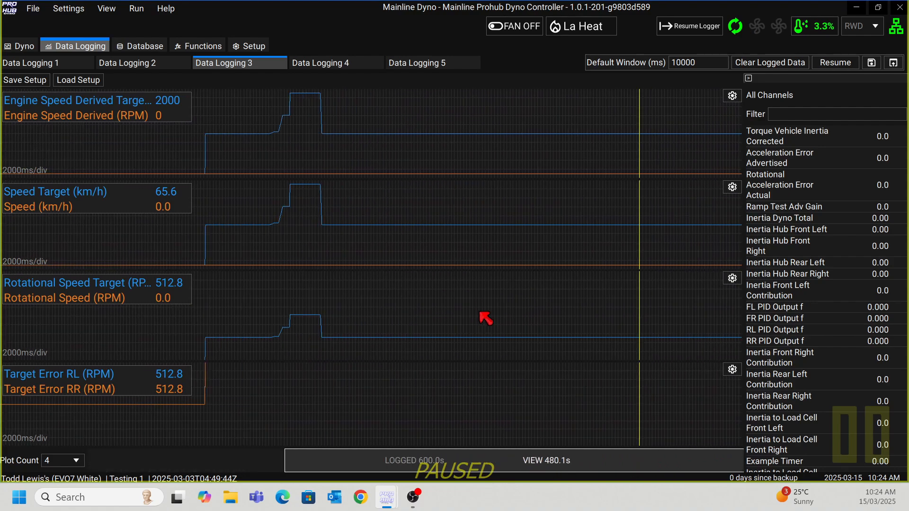
Widen the time range of the paused history, resume the logger and return to the main dyno screen.
scroll(483, 319, "down", 2)
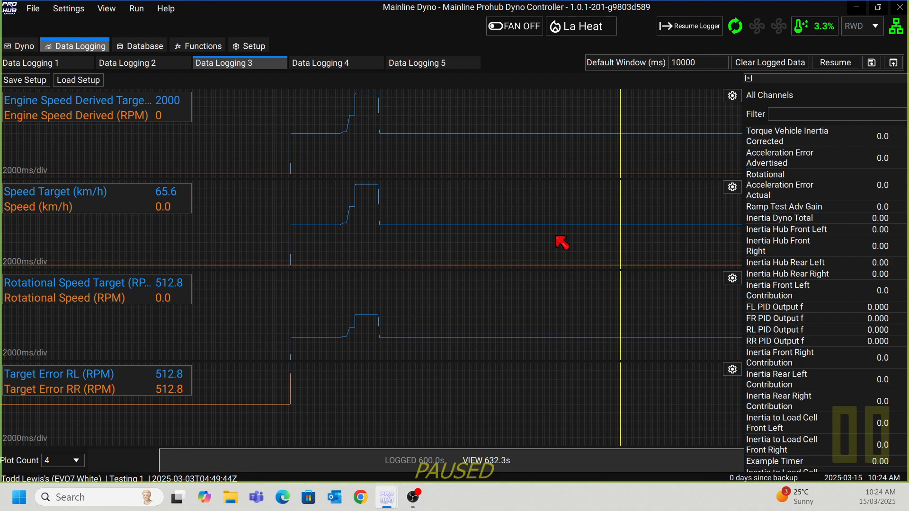
left_click(681, 26)
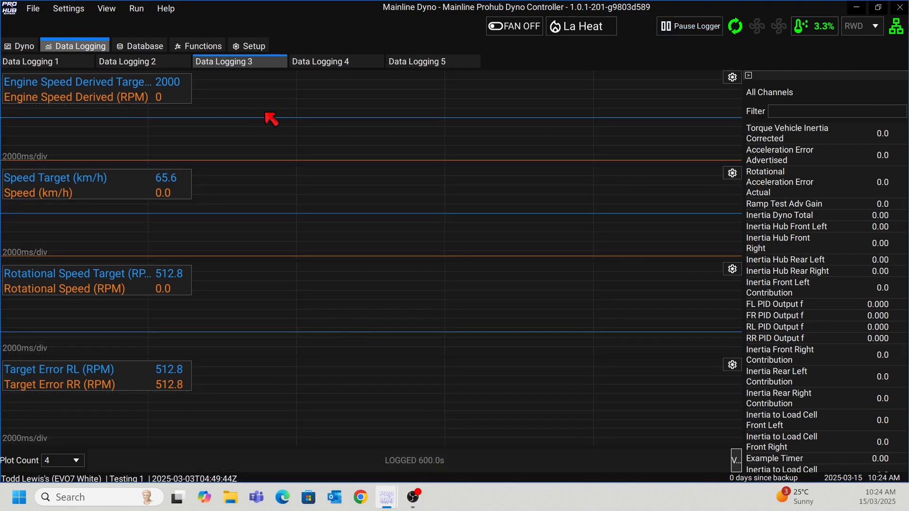
left_click(24, 47)
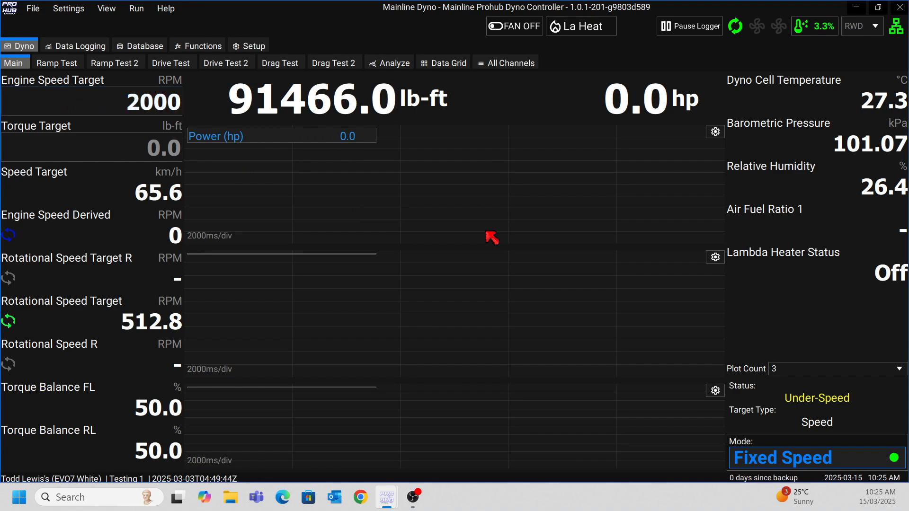
Switch the dyno mode to Fixed Torque and set the torque target to 200 lb-ft.
left_click(787, 455)
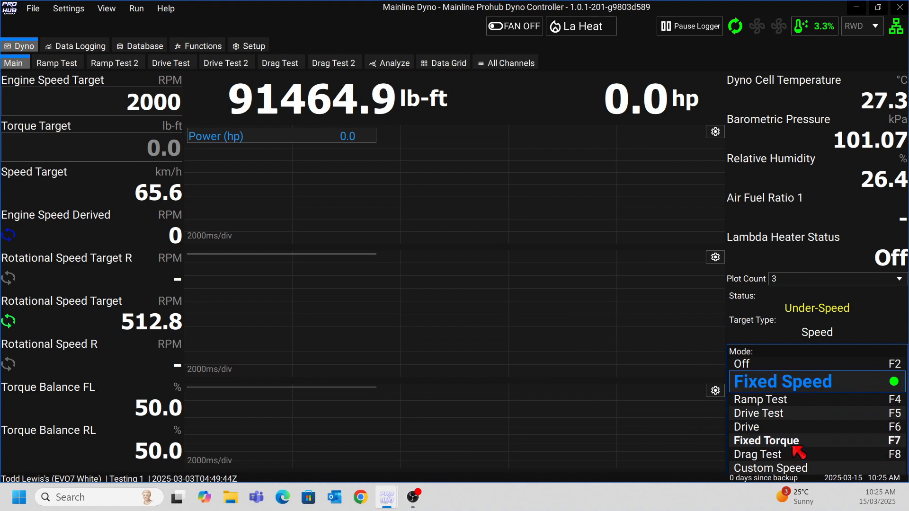
left_click(795, 442)
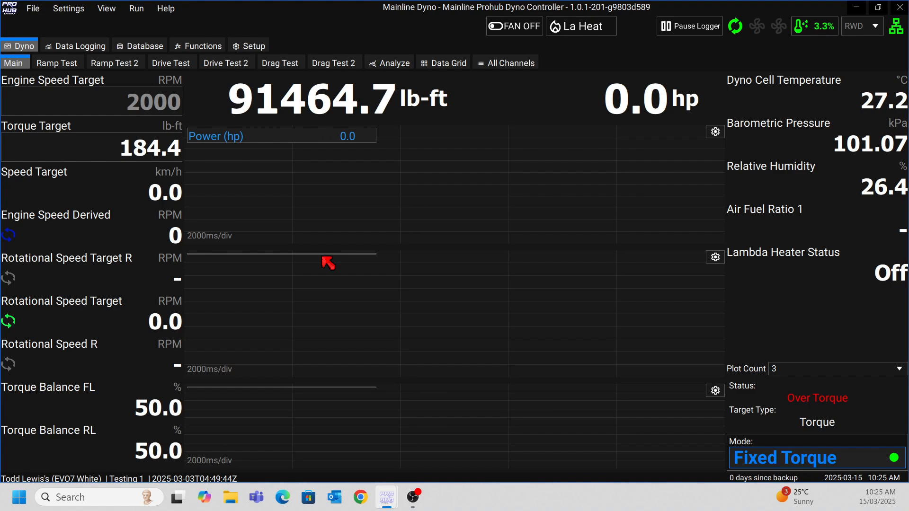
left_click(152, 157)
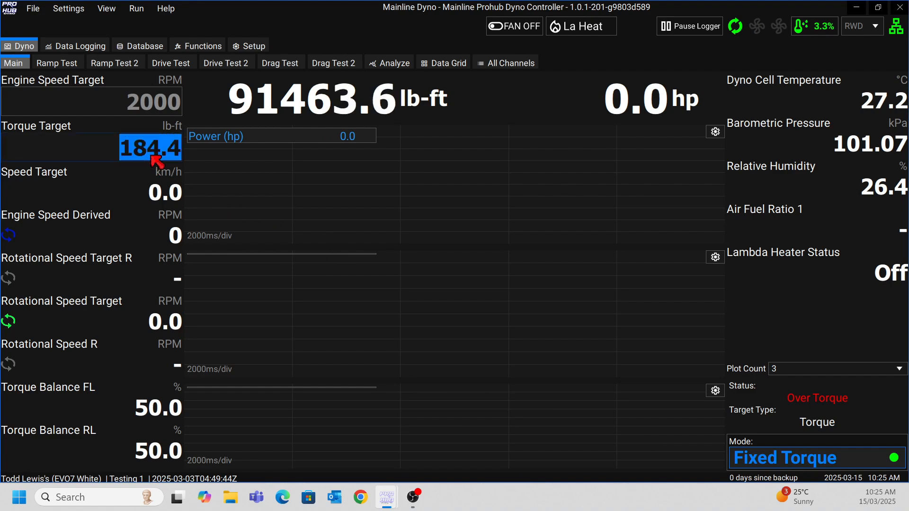
type("200")
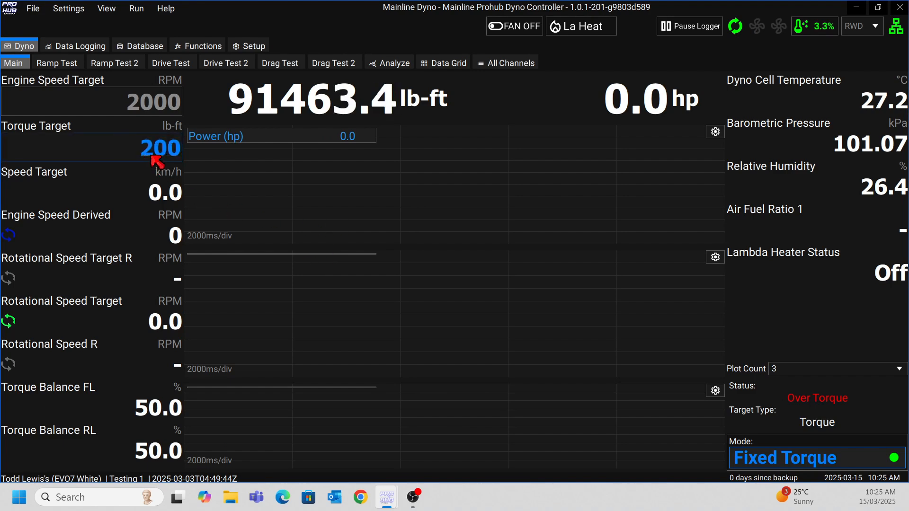
key("Return")
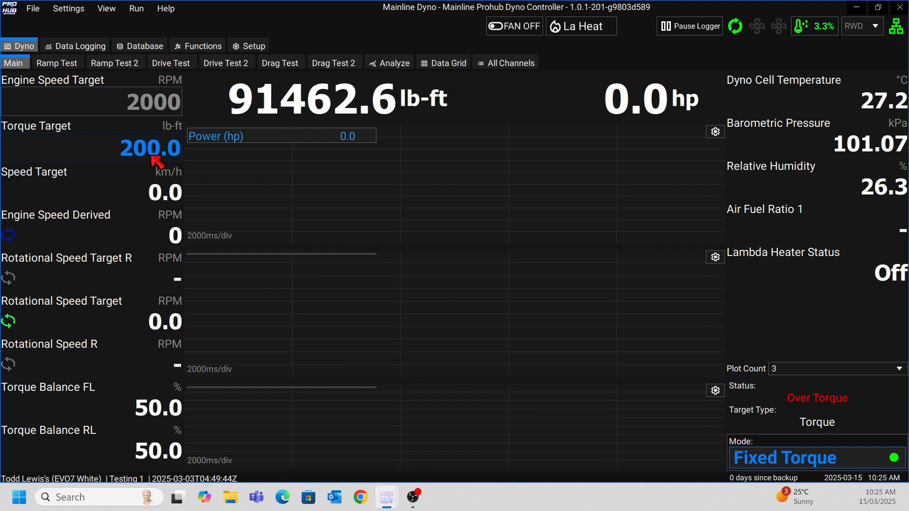
Set the torque target to 100 lb-ft, and finally bring it down to 0.0 lb-ft.
left_click(151, 144)
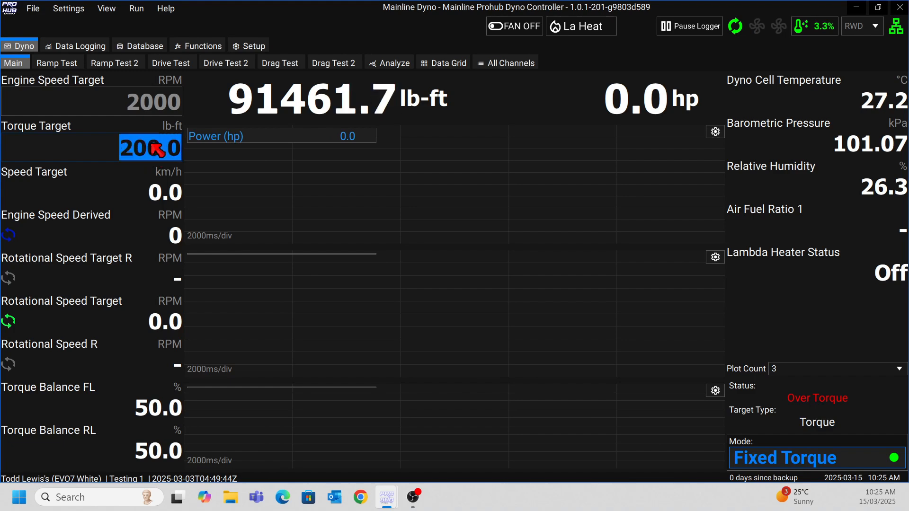
type("100")
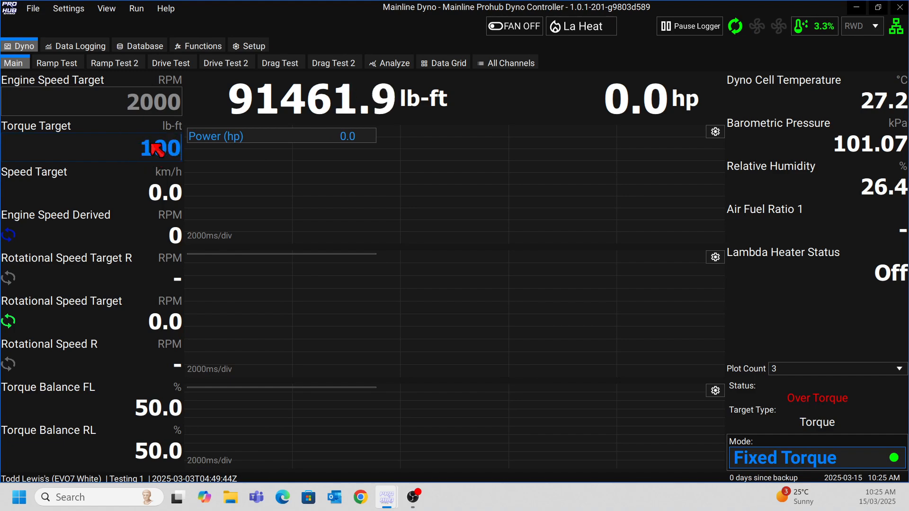
key("Return")
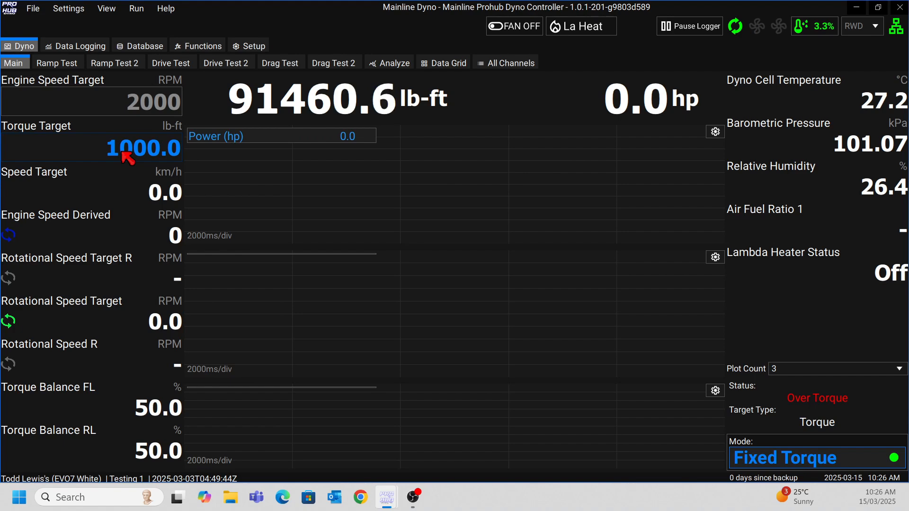
scroll(122, 152, "down", 6)
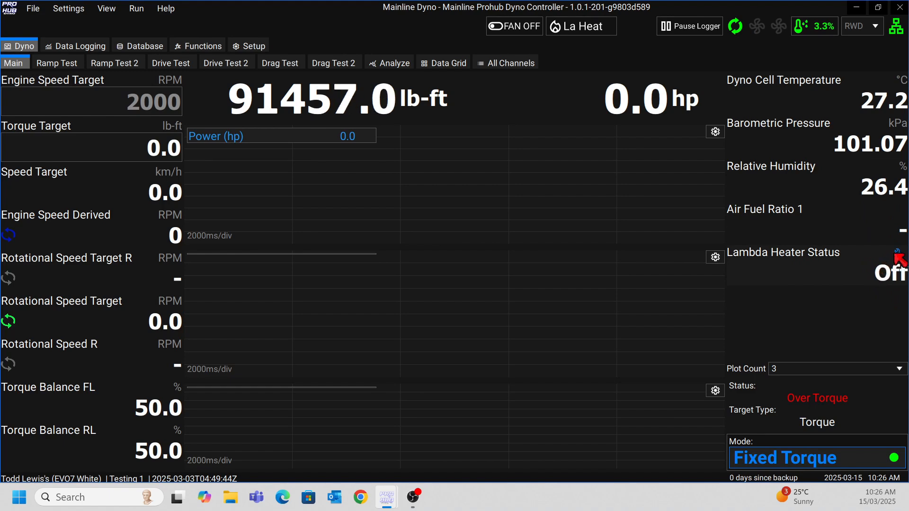
Replace the Lambda Heater Status readout on the main dyno screen with the Air Fuel Ratio 2 channel.
left_click(897, 252)
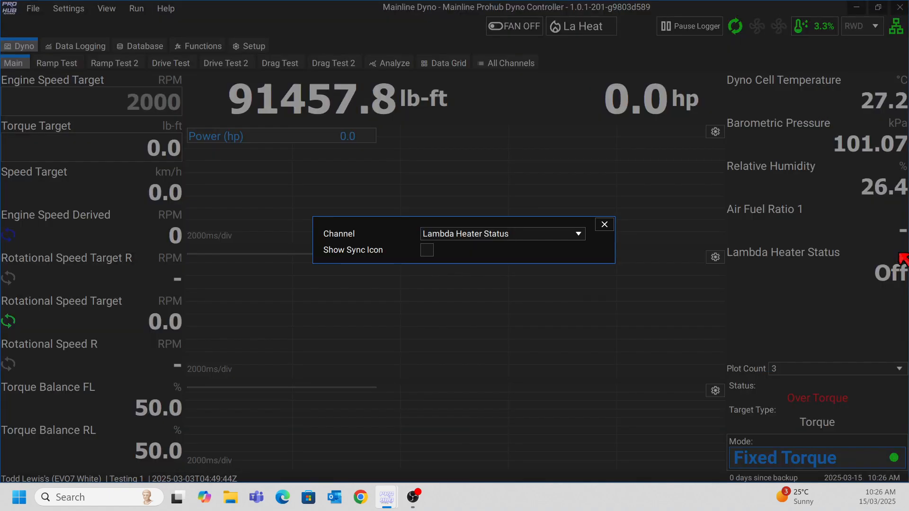
left_click(530, 235)
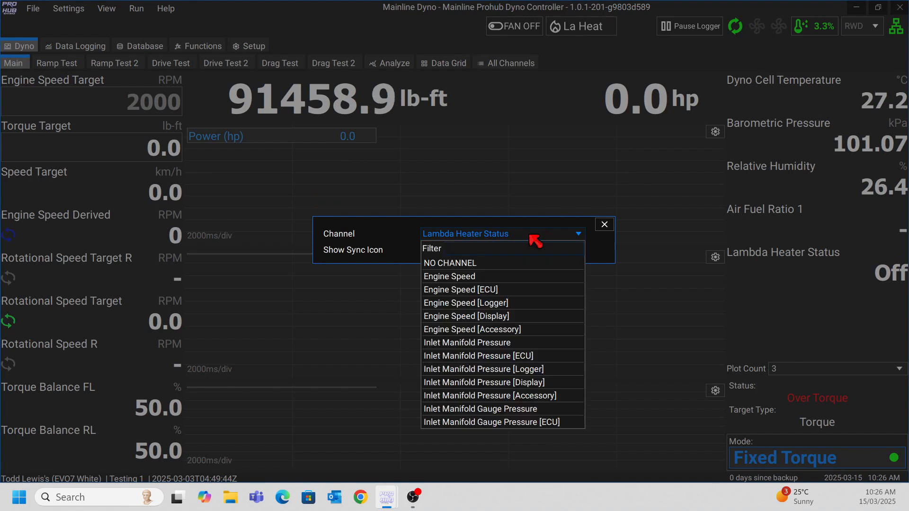
type("air")
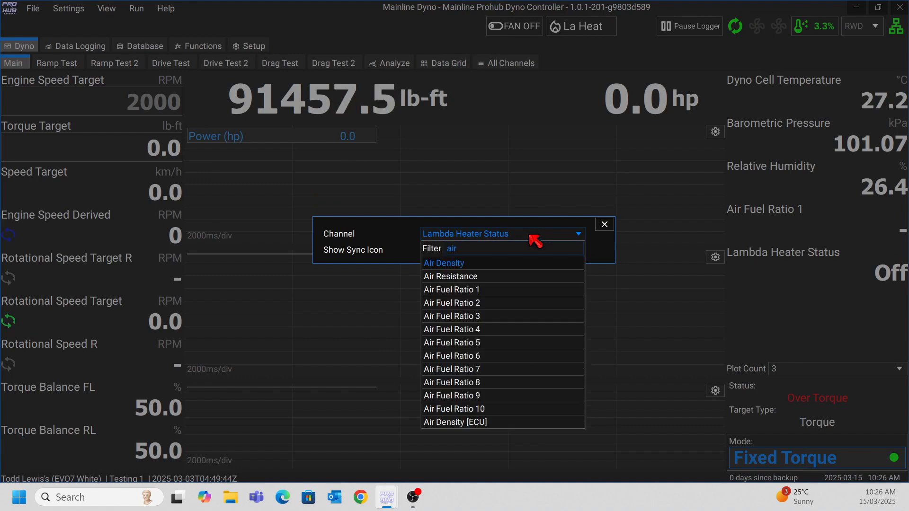
left_click(463, 308)
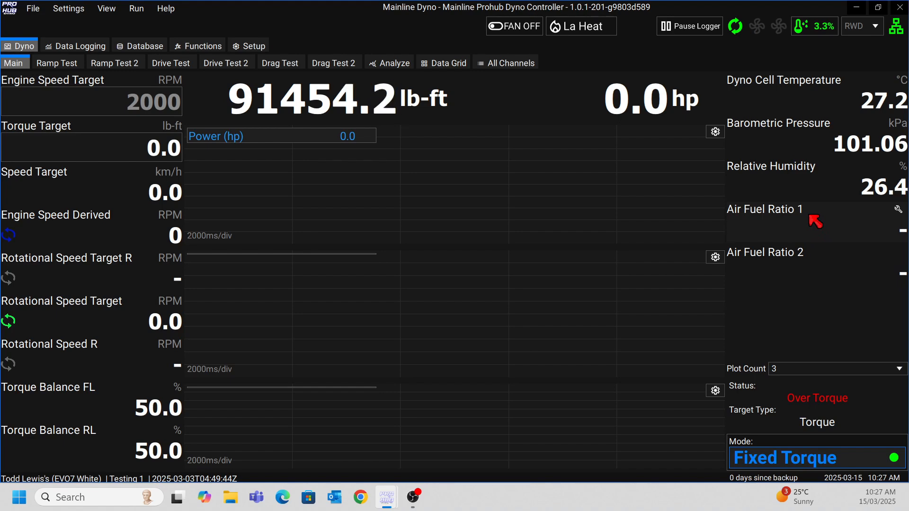
Switch the dyno mode to Drive, and then set the mode to Off.
mouse_move(804, 466)
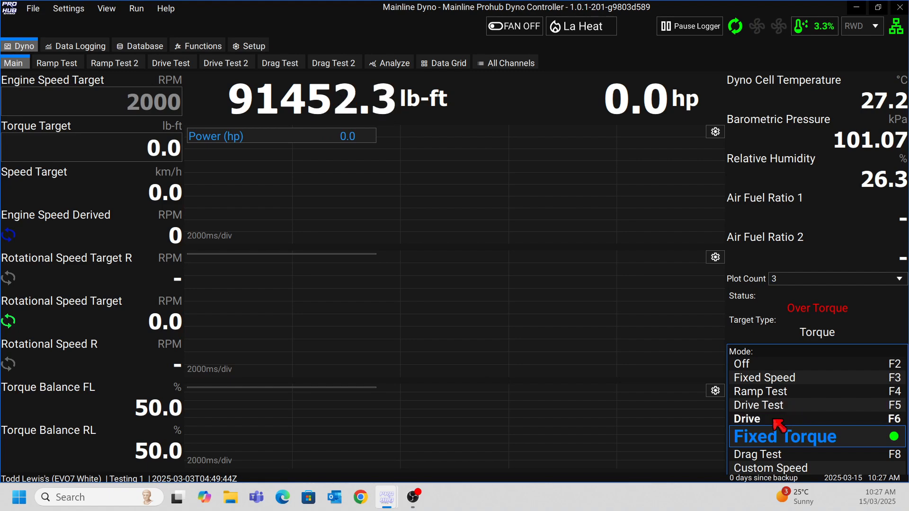
left_click(778, 421)
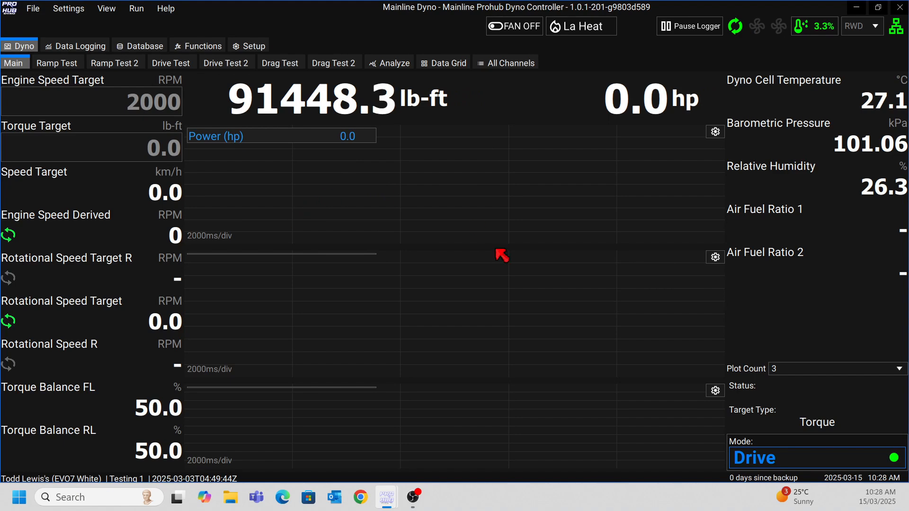
mouse_move(783, 440)
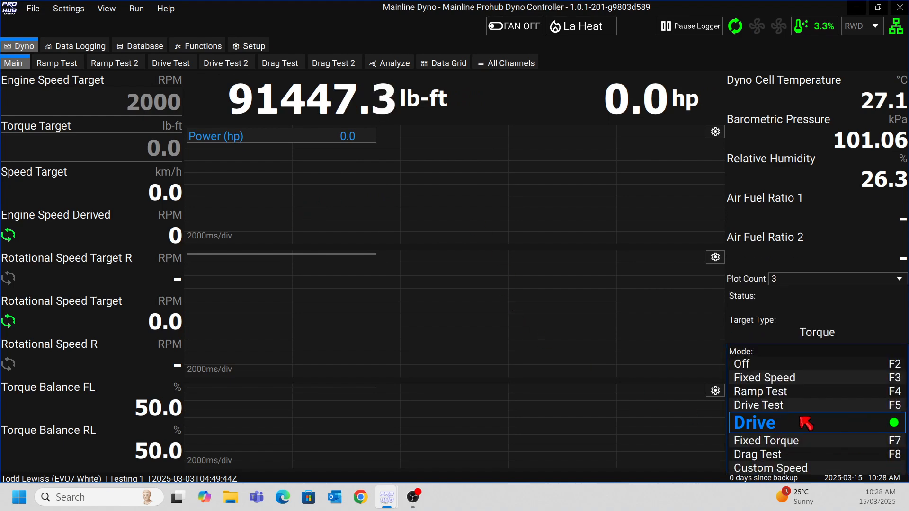
left_click(766, 363)
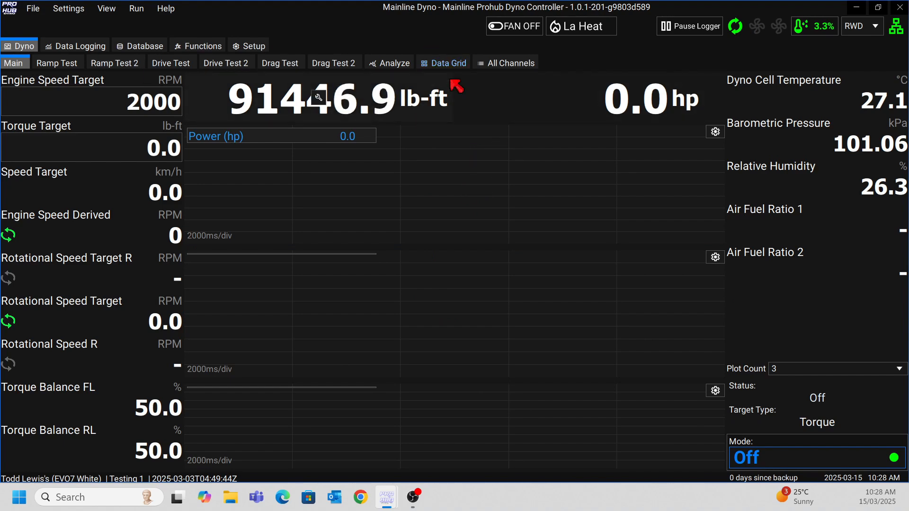
Enable the toolbar fan buttons in the VFD Fan Control functions.
left_click(501, 25)
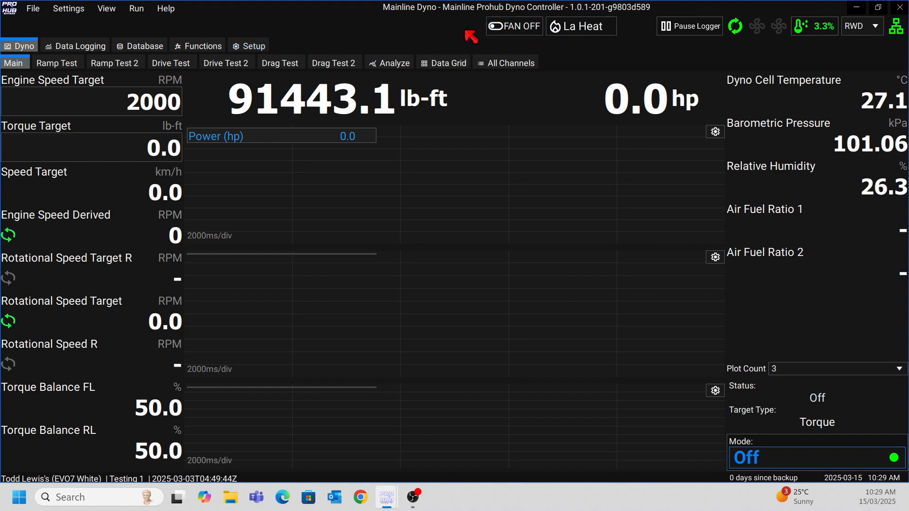
left_click(258, 47)
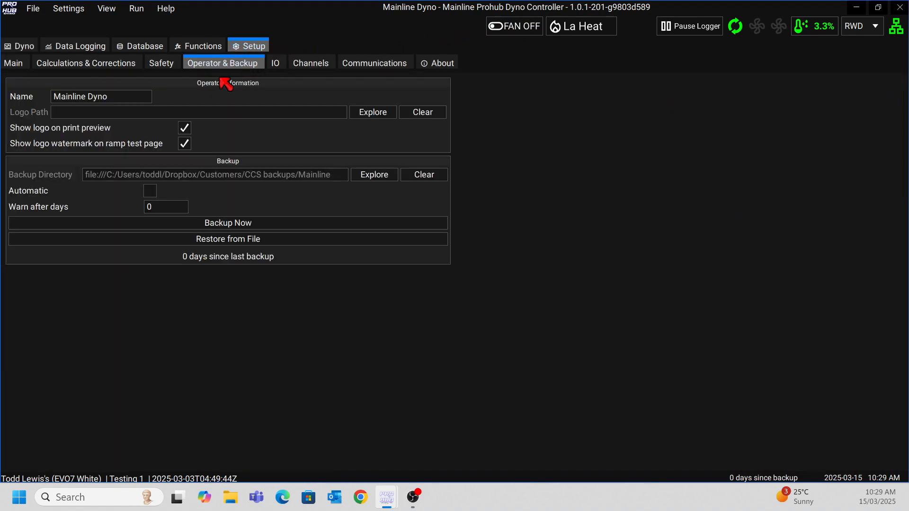
left_click(208, 47)
left_click(294, 64)
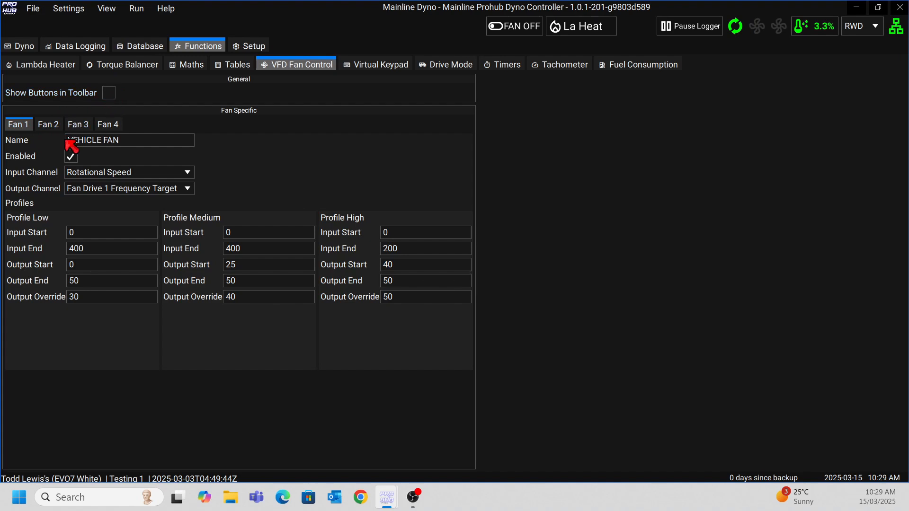
left_click(108, 92)
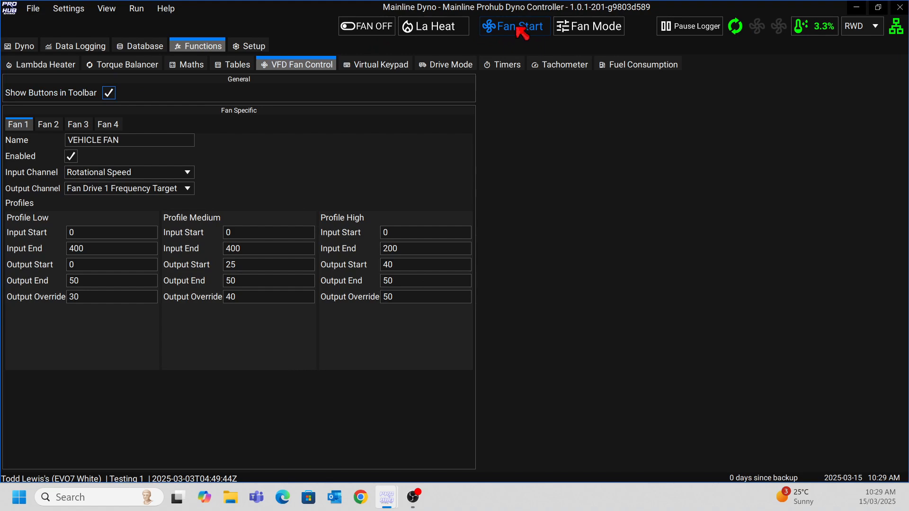
Review the vehicle and cell fan mode profiles and the Fan 2 settings, and return to the main dyno screen.
left_click(592, 28)
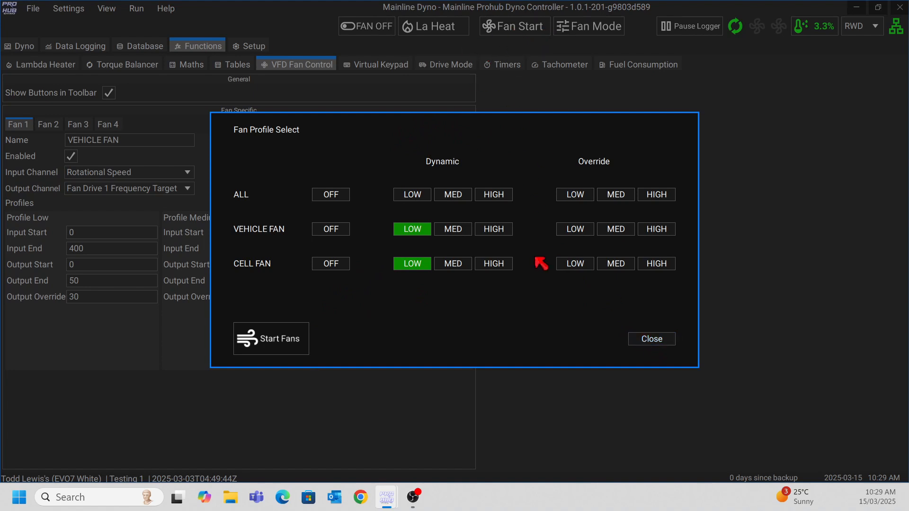
left_click(651, 339)
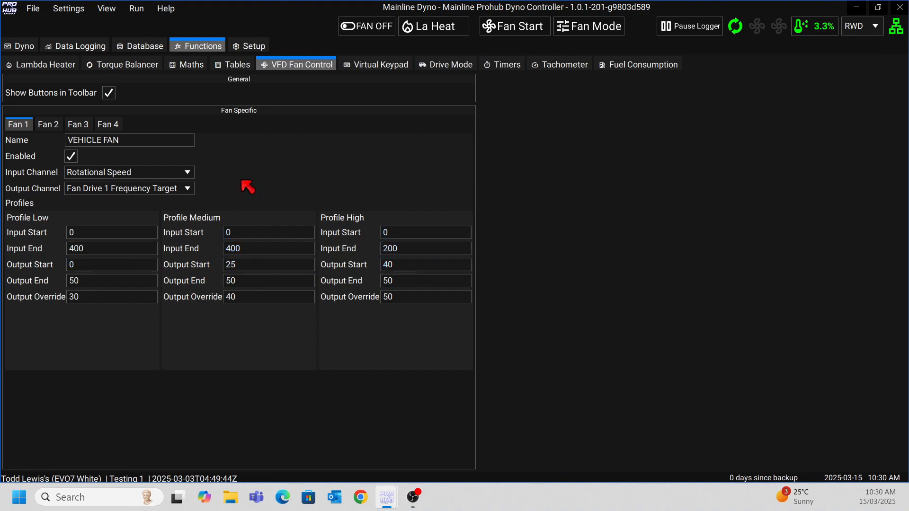
left_click(43, 124)
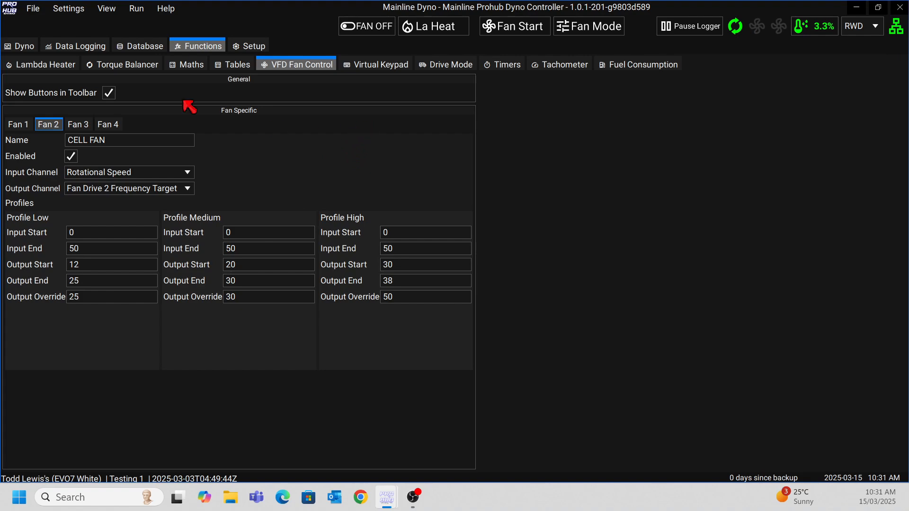
left_click(24, 46)
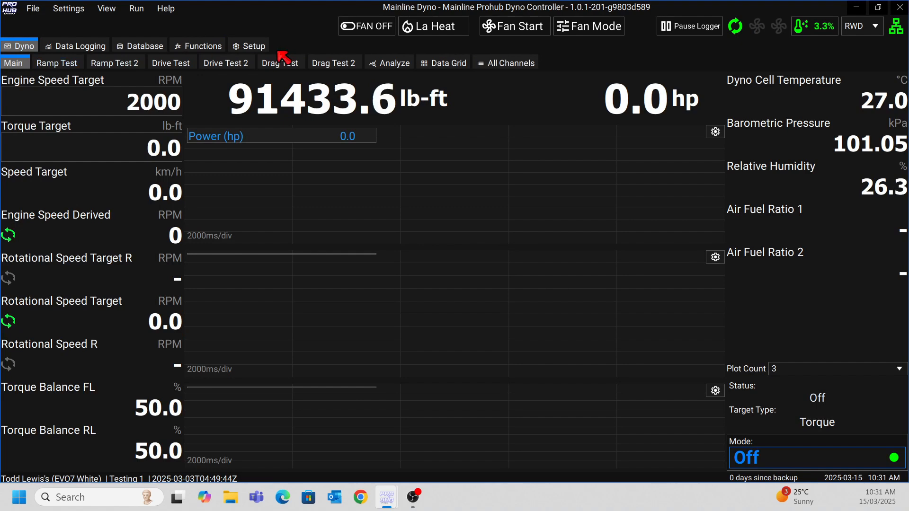
Examine the CAN diagnostics in the communications setup, followed by the Accessory Can0 bus settings and its receive data sets.
left_click(255, 46)
left_click(380, 65)
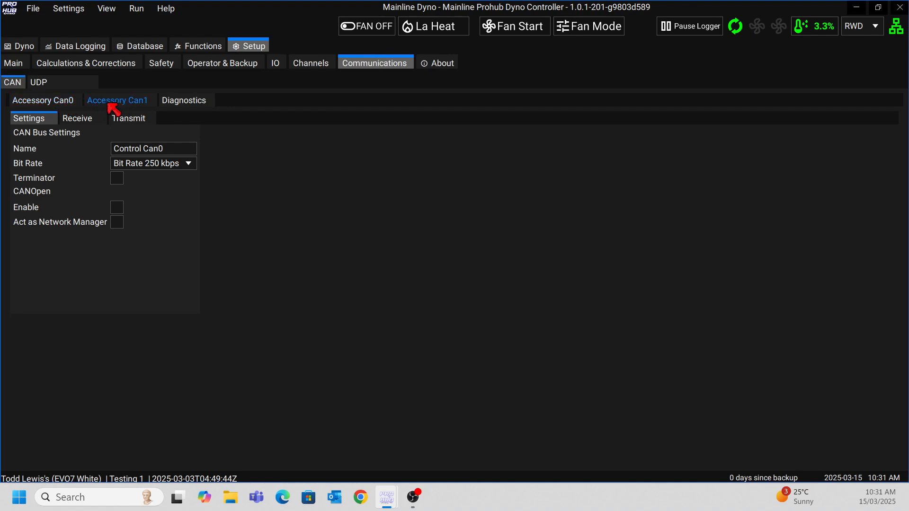
left_click(192, 106)
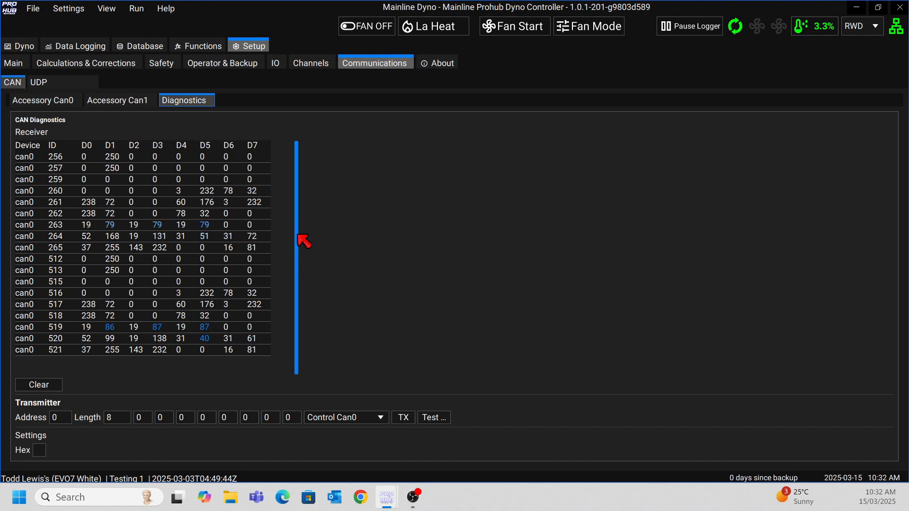
left_click(46, 100)
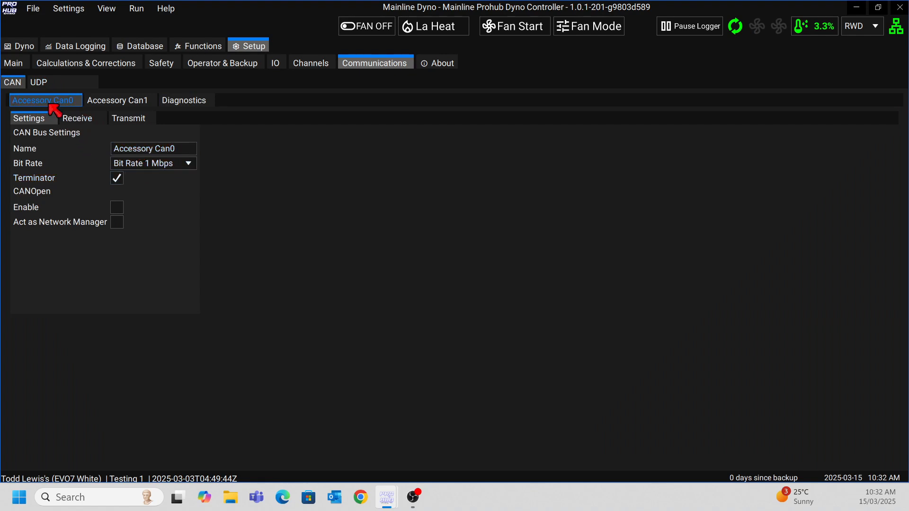
left_click(74, 119)
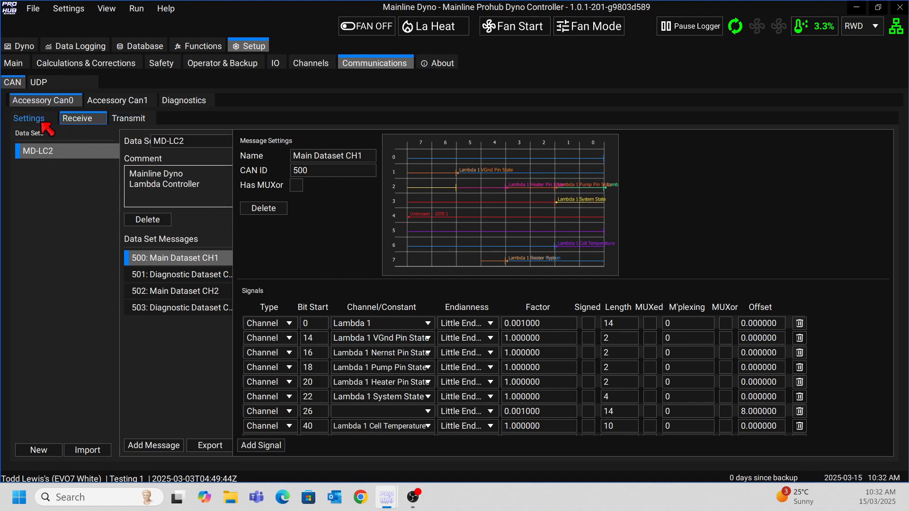
Browse the Dropbox folder for a CAN receive data set to import, and cancel the import.
left_click(88, 451)
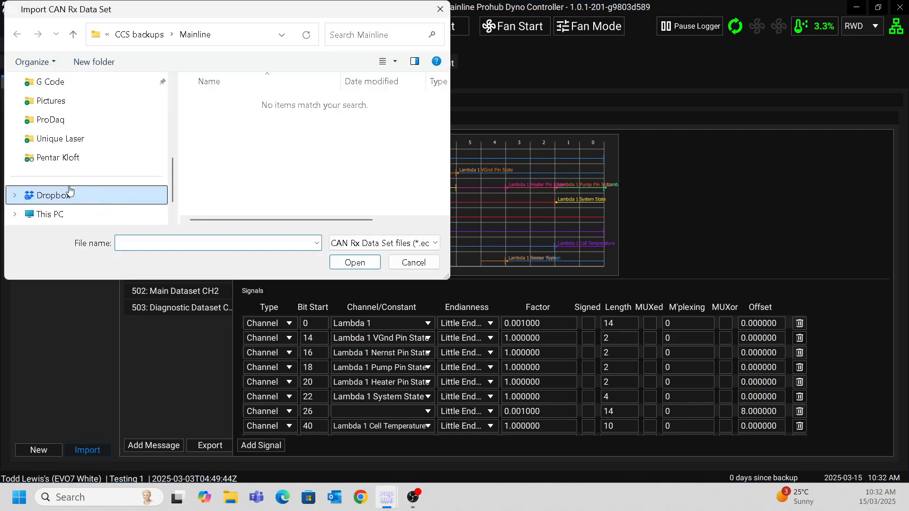
left_click(56, 205)
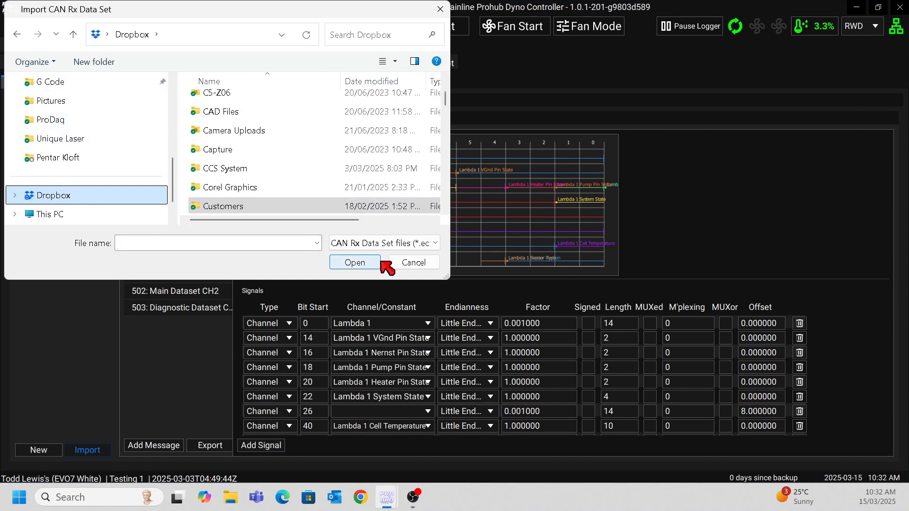
left_click(410, 263)
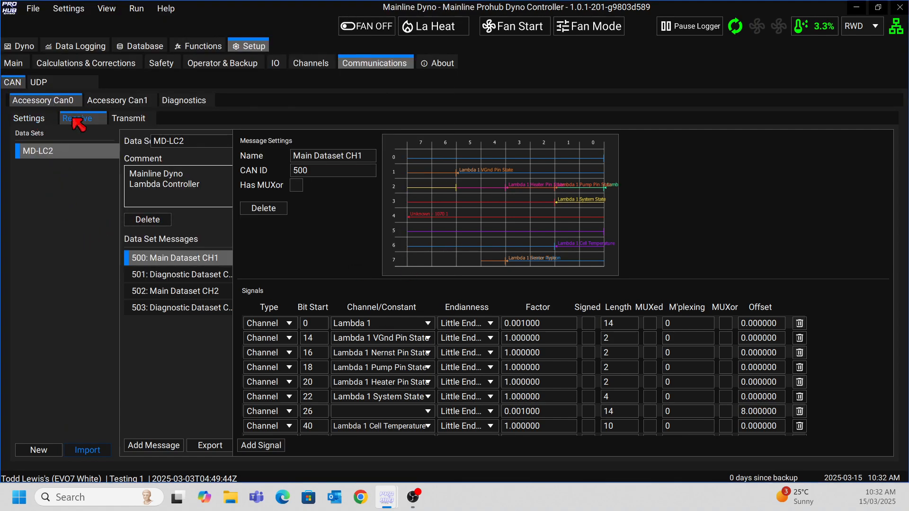
Examine the GM Broadcast receive data set messages on the Accessory Can1 bus.
left_click(106, 101)
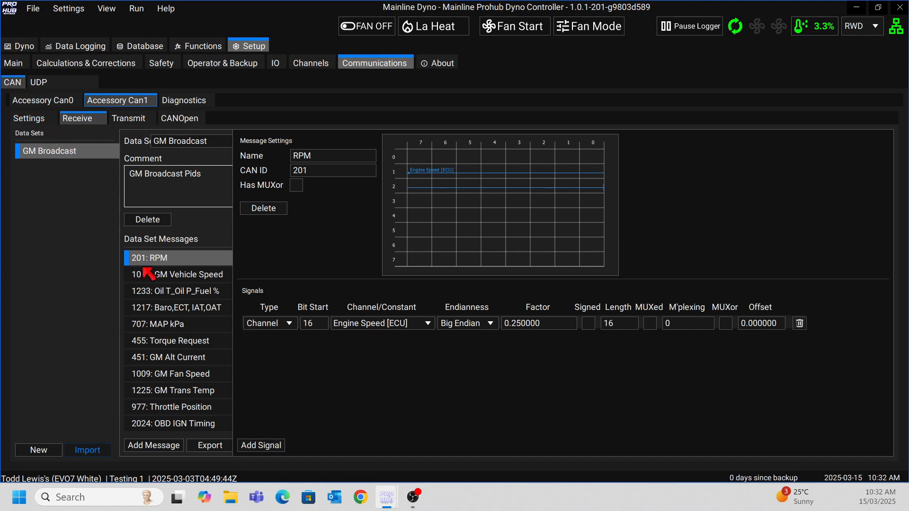
scroll(175, 303, "down", 2)
scroll(170, 308, "up", 2)
scroll(166, 312, "down", 1)
scroll(168, 313, "up", 2)
scroll(168, 314, "down", 4)
scroll(168, 314, "up", 4)
scroll(168, 314, "down", 2)
scroll(166, 312, "down", 2)
scroll(171, 317, "up", 4)
Compare the transmit data sets of the Accessory Can1 and Accessory Can0 buses.
left_click(129, 120)
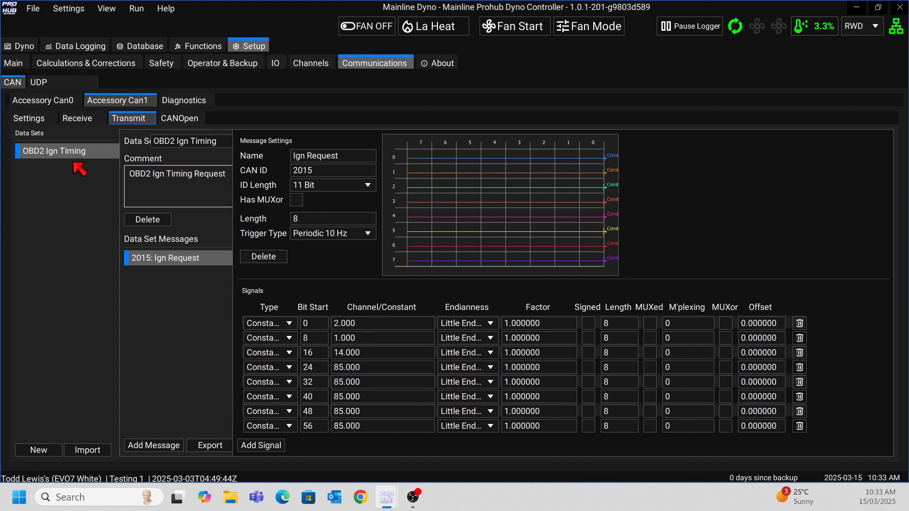
left_click(44, 100)
left_click(126, 102)
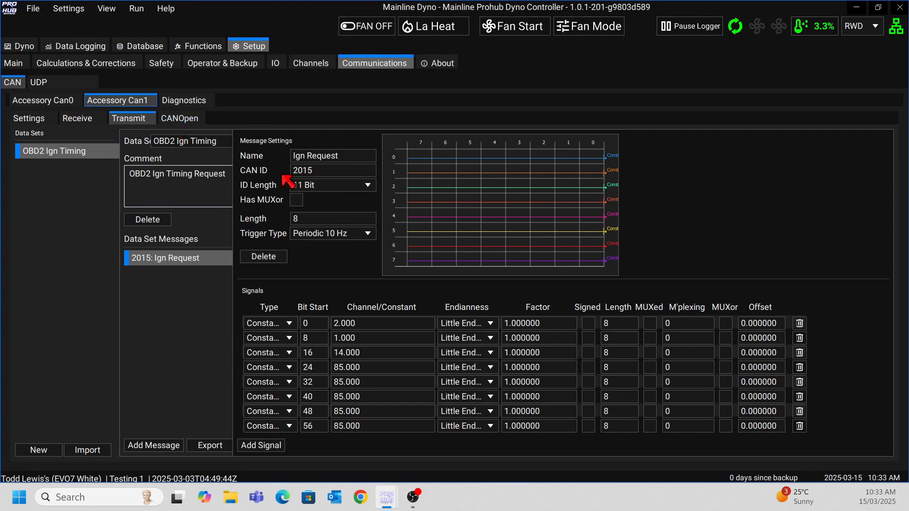
left_click(32, 101)
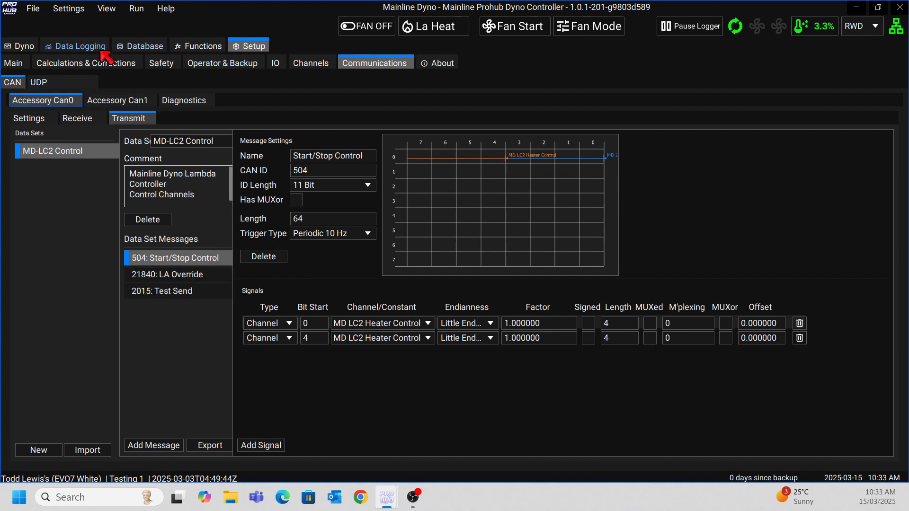
Return to the main dyno screen and compare the Ramp Test and Ramp Test 2 plot screens.
left_click(27, 46)
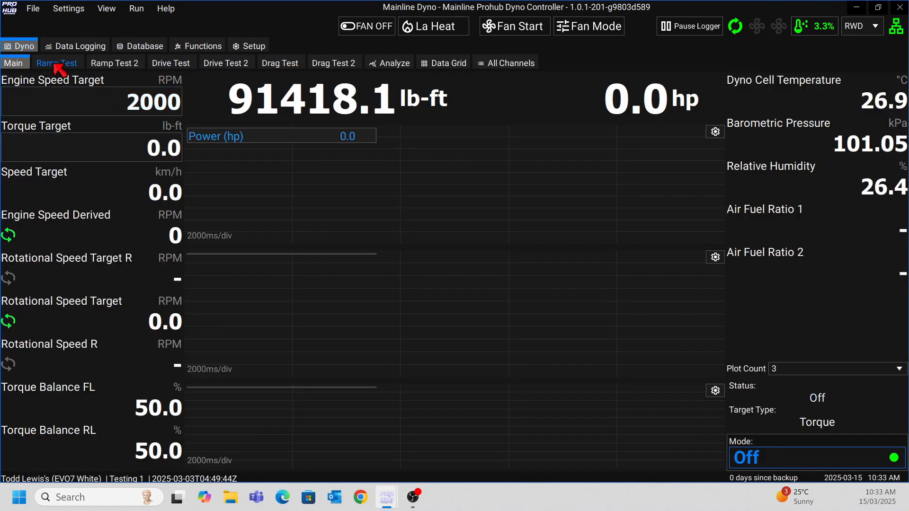
left_click(56, 65)
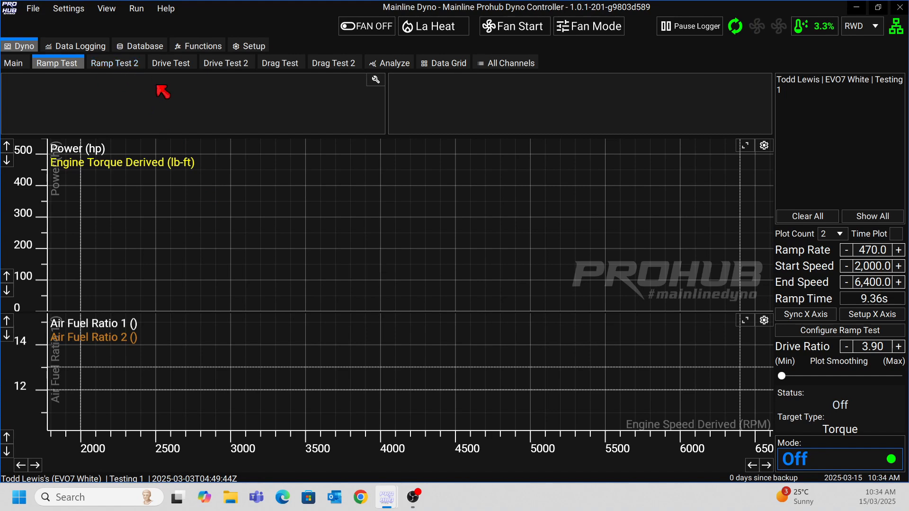
left_click(115, 67)
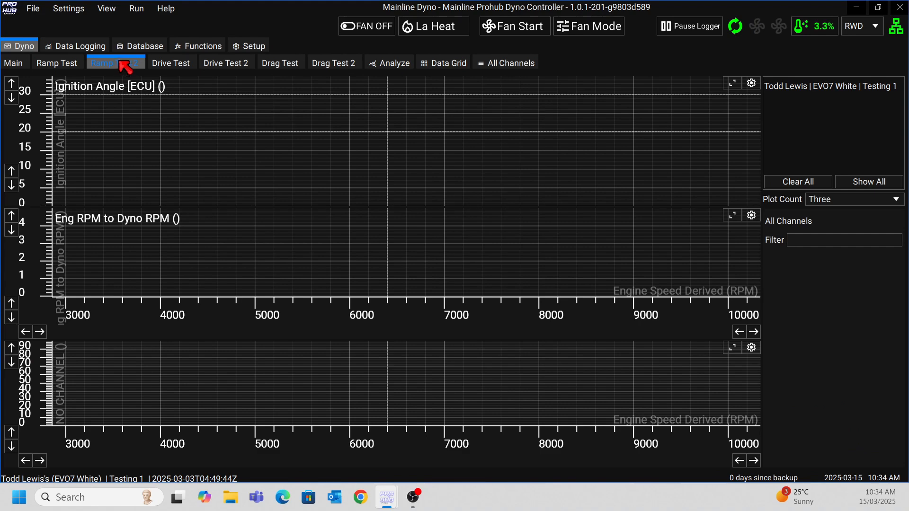
left_click(54, 65)
left_click(117, 68)
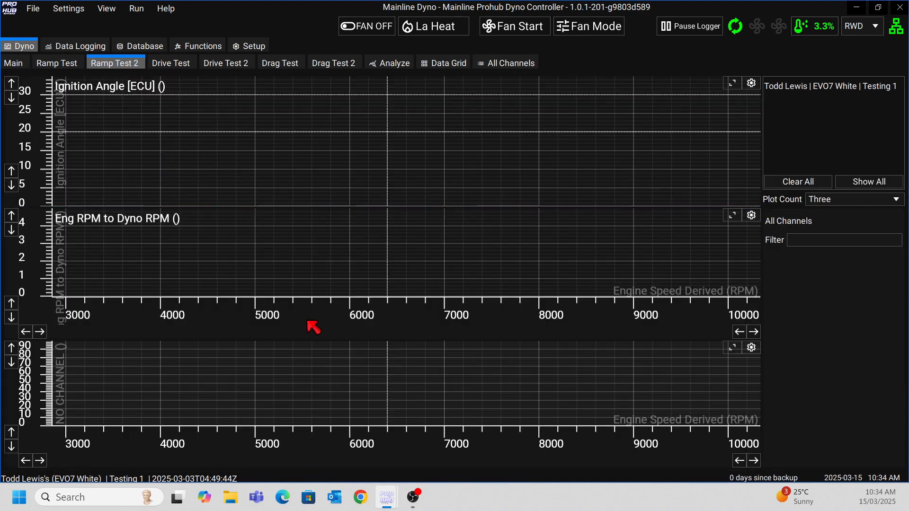
Set the Ramp Test 2 plot count to Two and enlarge the Ignition Angle plot.
left_click(881, 203)
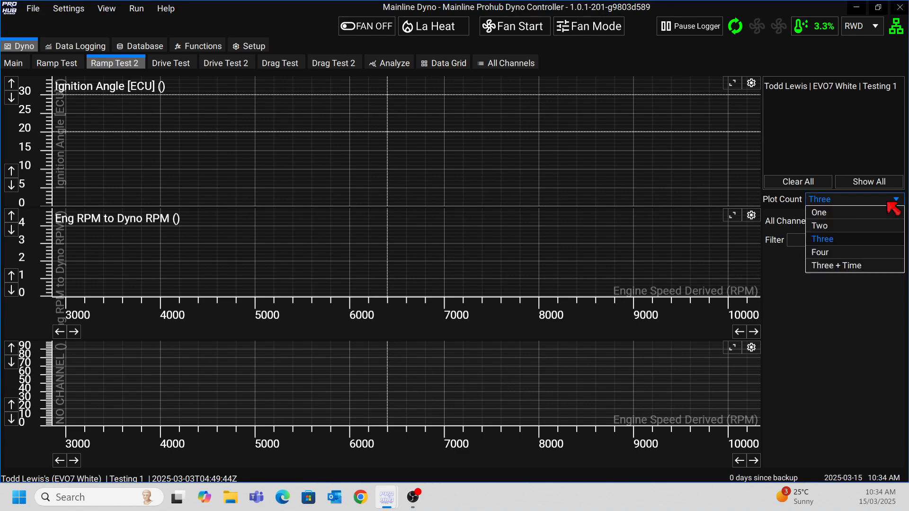
left_click(874, 228)
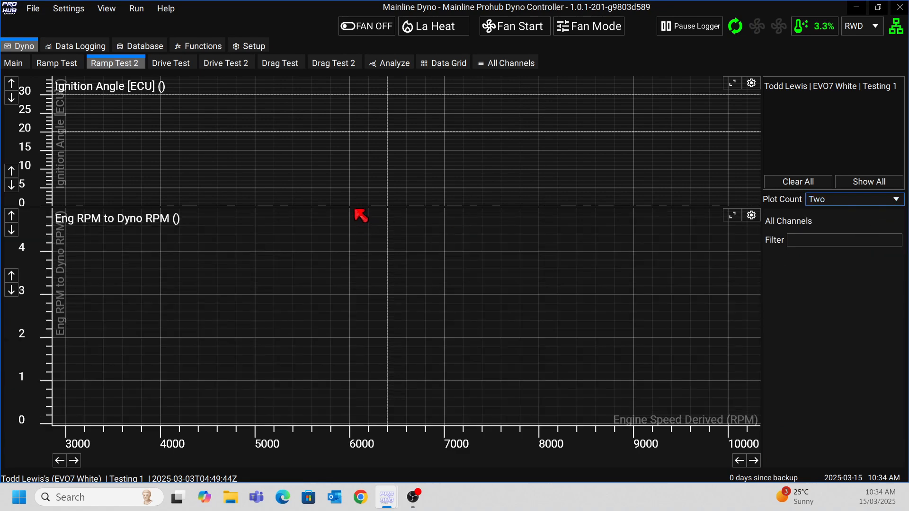
left_click_drag(348, 207, 349, 277)
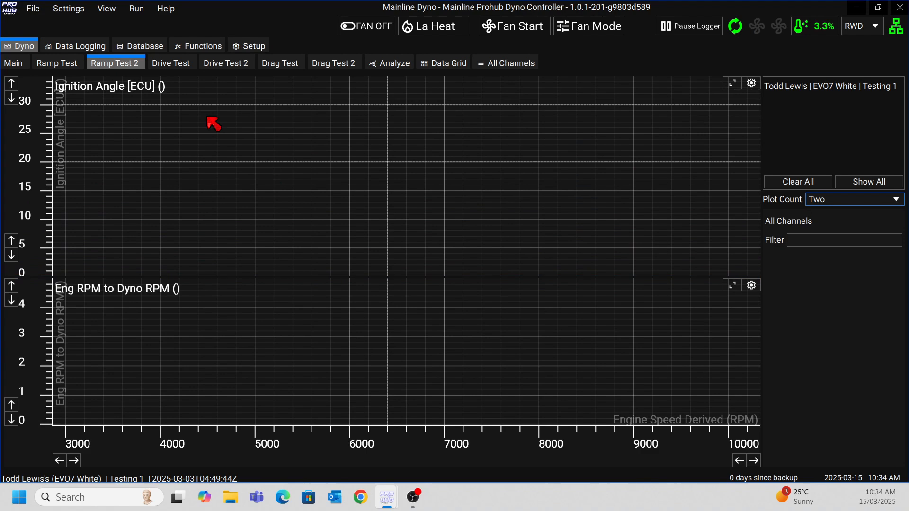
Slightly enlarge the Power plot on the Ramp Test screen and review the Air Fuel Ratio plot's axis and series configuration.
left_click(61, 63)
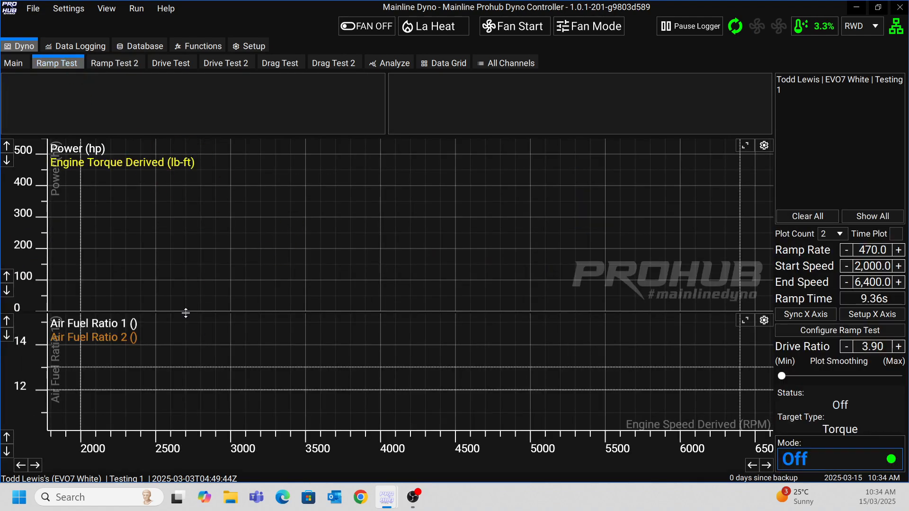
mouse_move(226, 314)
left_mouse_down()
mouse_move(225, 214)
mouse_move(225, 410)
mouse_move(223, 291)
mouse_move(224, 362)
mouse_move(224, 324)
left_mouse_up()
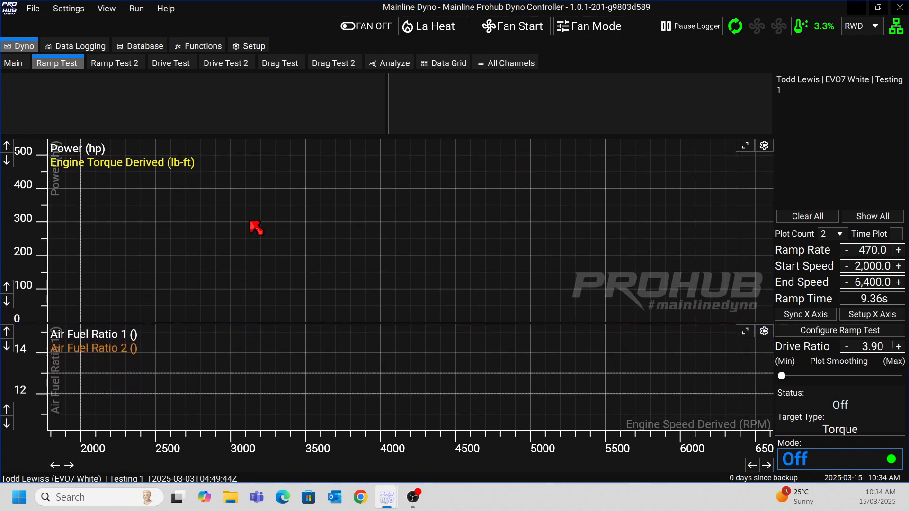
left_click(764, 331)
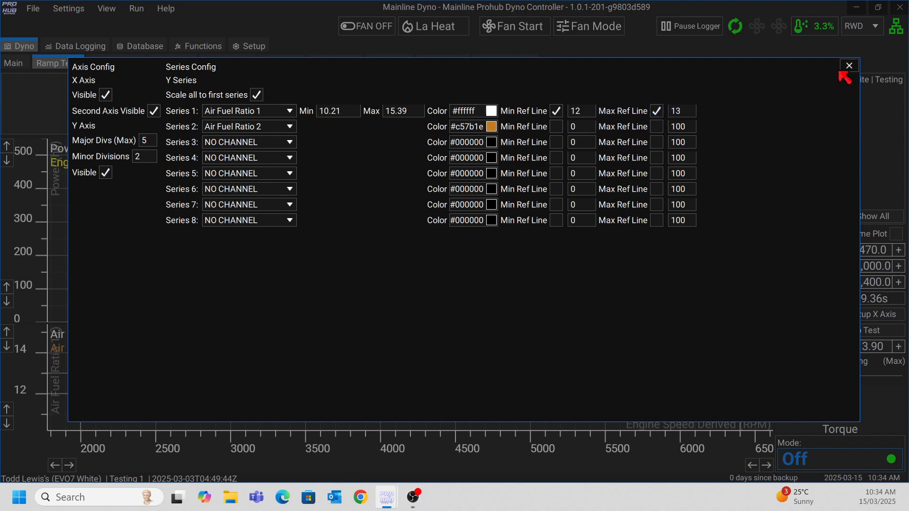
left_click(849, 65)
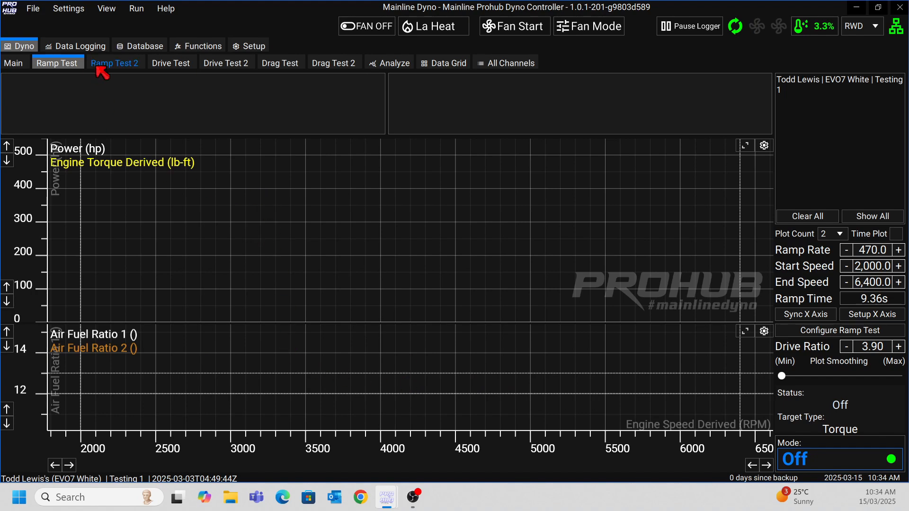
Compare the resized Ramp Test 2 and Ramp Test plots, and view the Drive Test screen and its dyno mode selector.
left_click(112, 63)
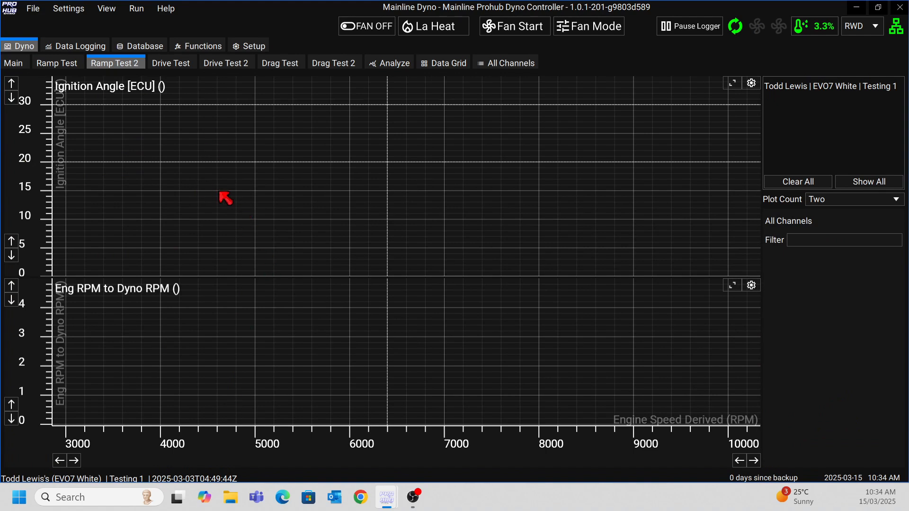
left_click(63, 64)
left_click(119, 64)
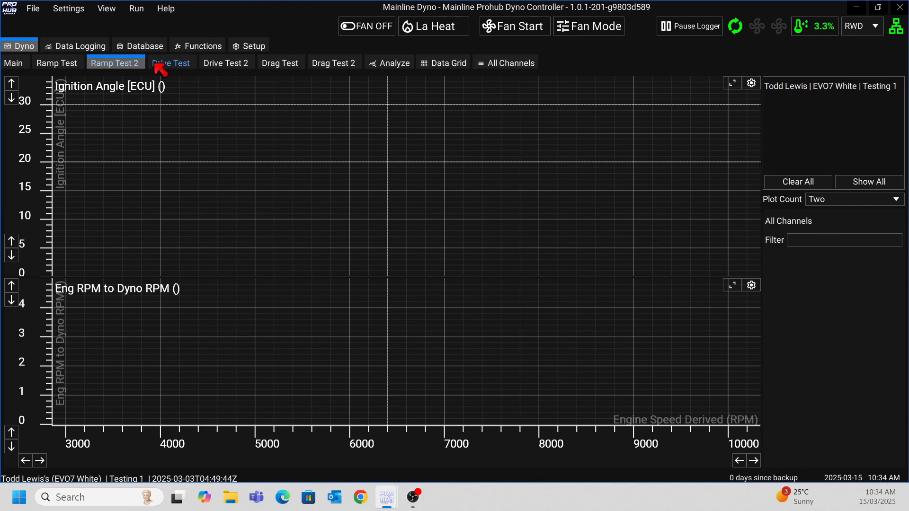
left_click(172, 67)
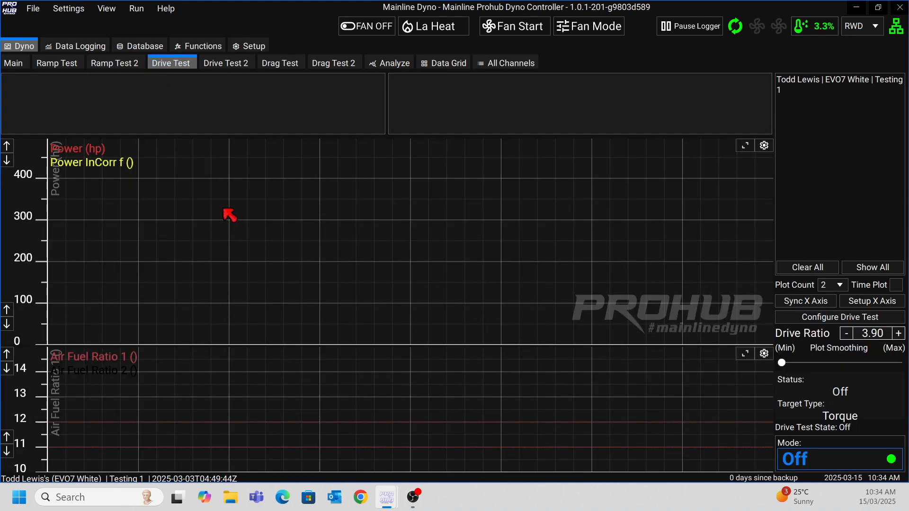
left_click(815, 462)
Review the ramp test configuration, including ramp type, speeds, rates and auto start options.
left_click(67, 64)
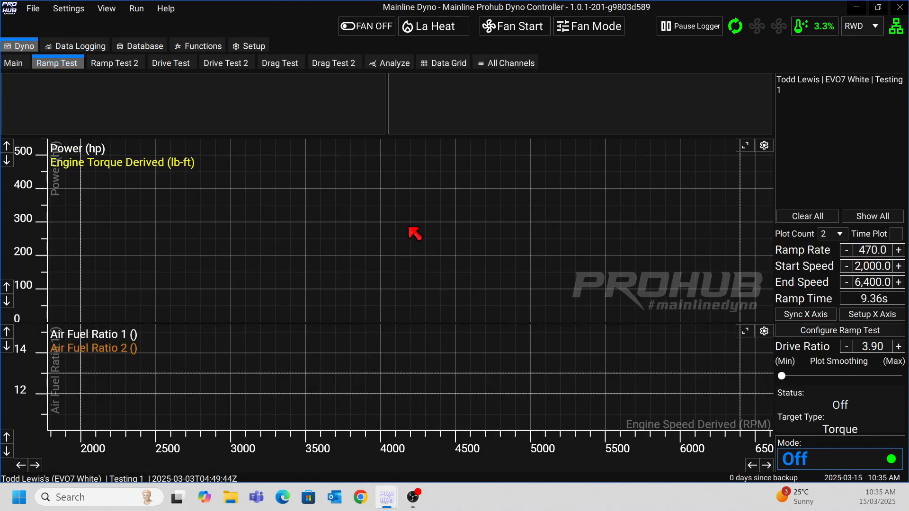
left_click(841, 331)
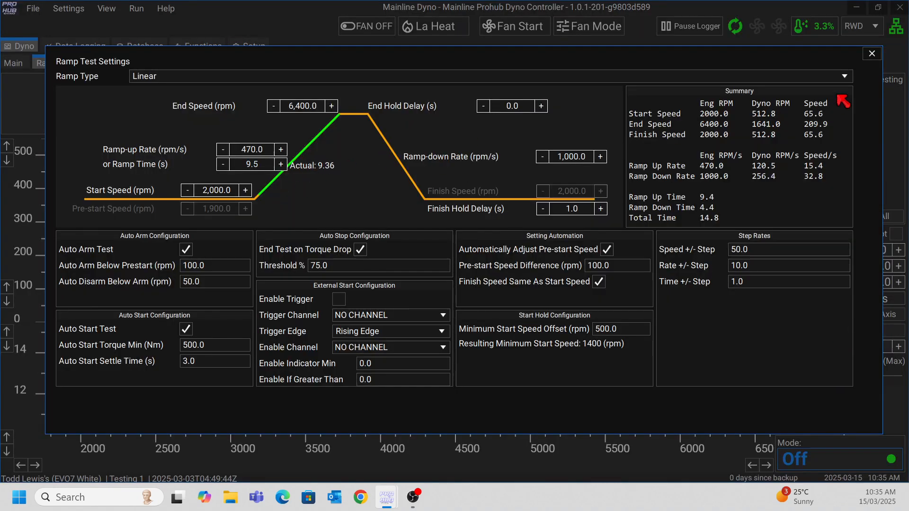
left_click(871, 54)
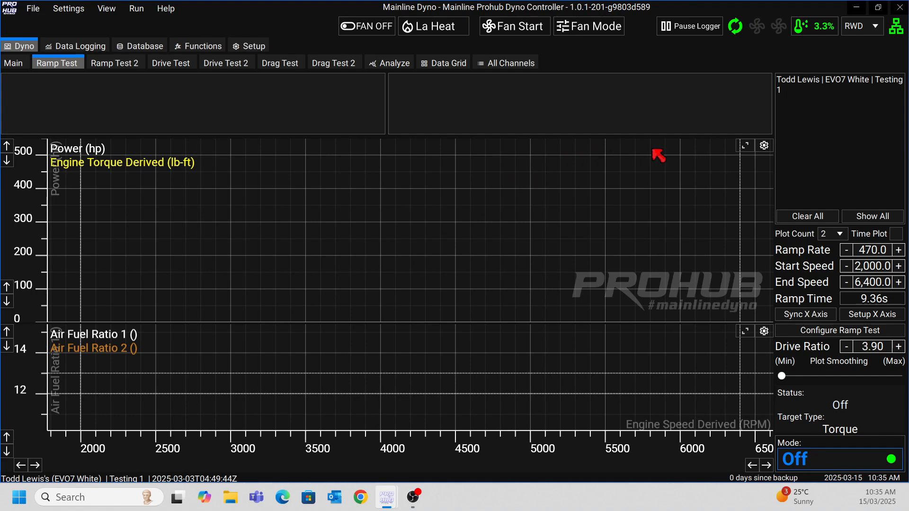
Compare the plot layouts of the Drive Test and Drive Test 2 screens.
left_click(171, 63)
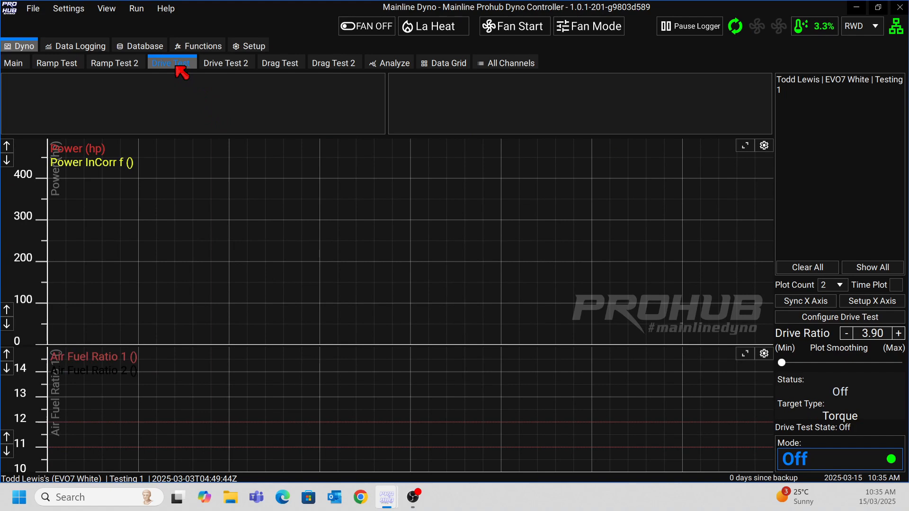
left_click(232, 64)
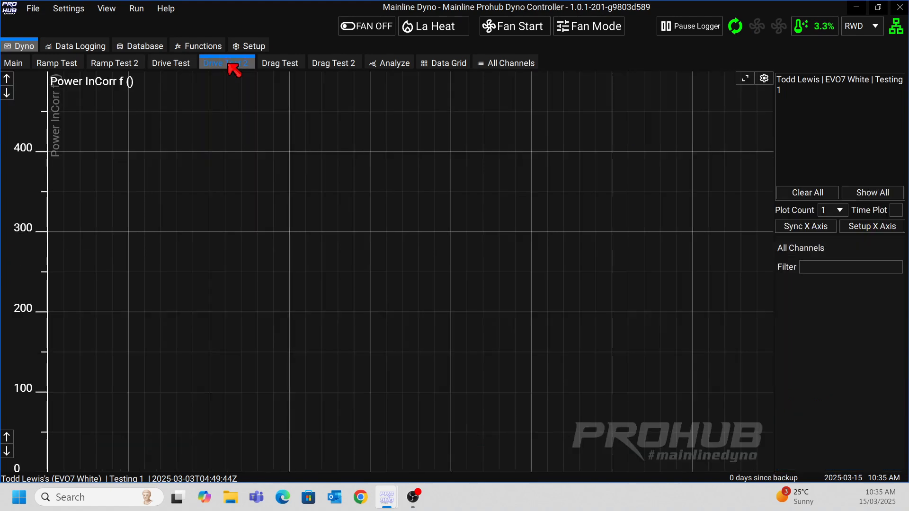
left_click(166, 65)
left_click(202, 64)
left_click(182, 64)
left_click(210, 64)
left_click(180, 64)
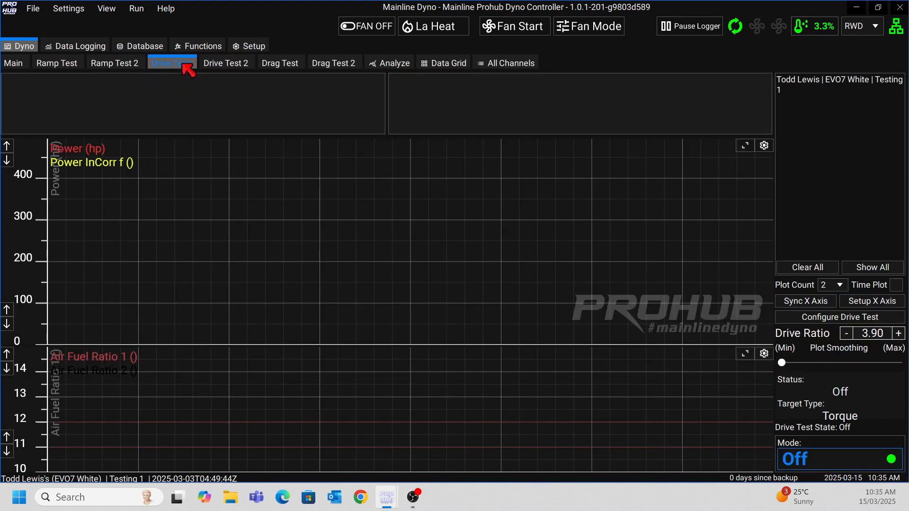
Review the drag test configuration on the Drag Test screen, and start and stop the tree demo.
left_click(277, 65)
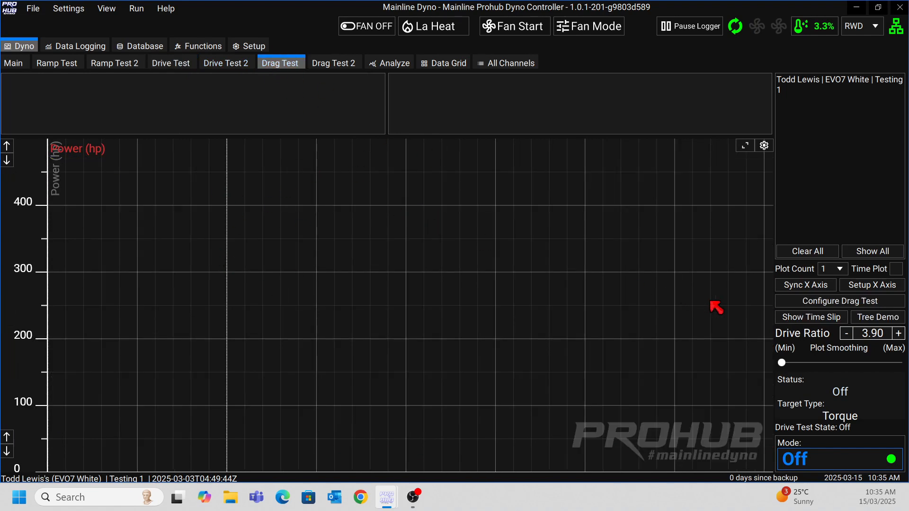
left_click(801, 305)
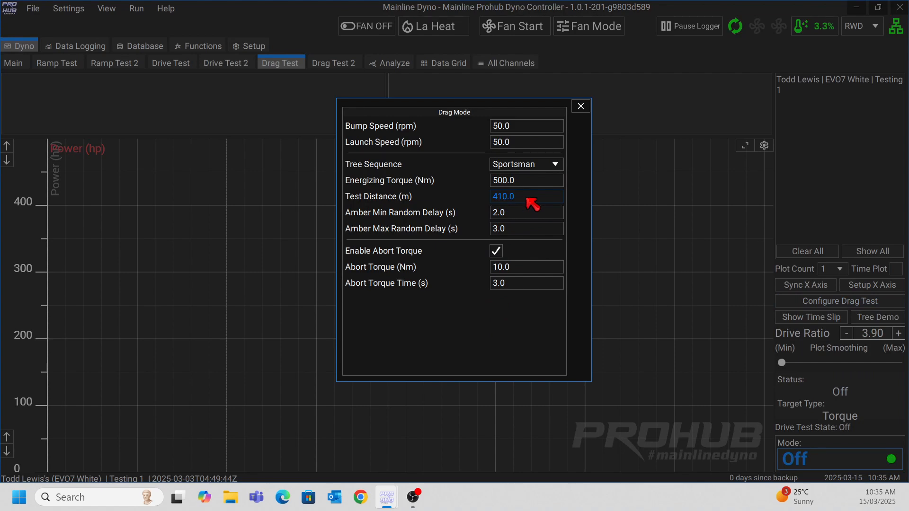
left_click(581, 106)
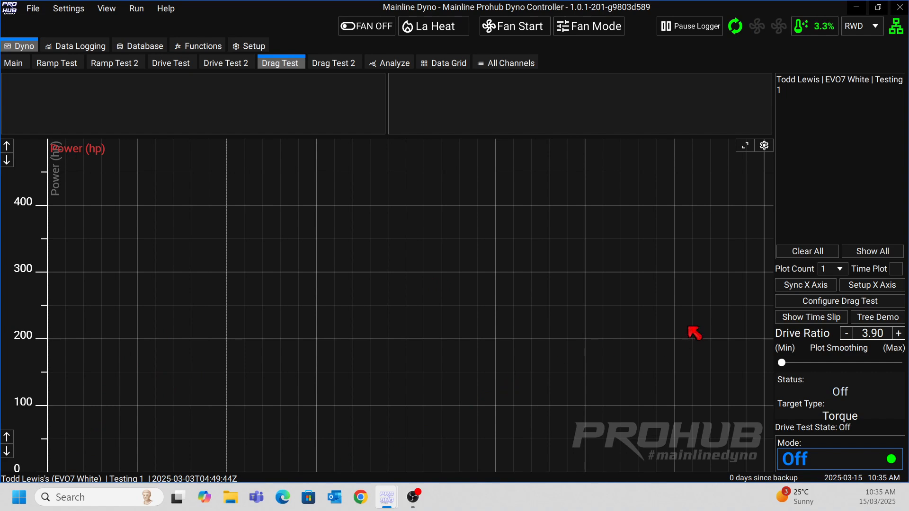
left_click(864, 322)
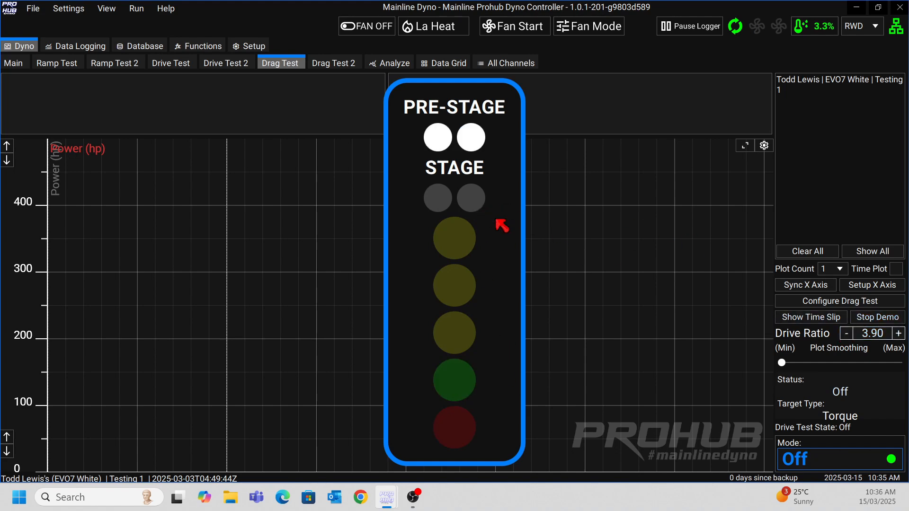
left_click(876, 319)
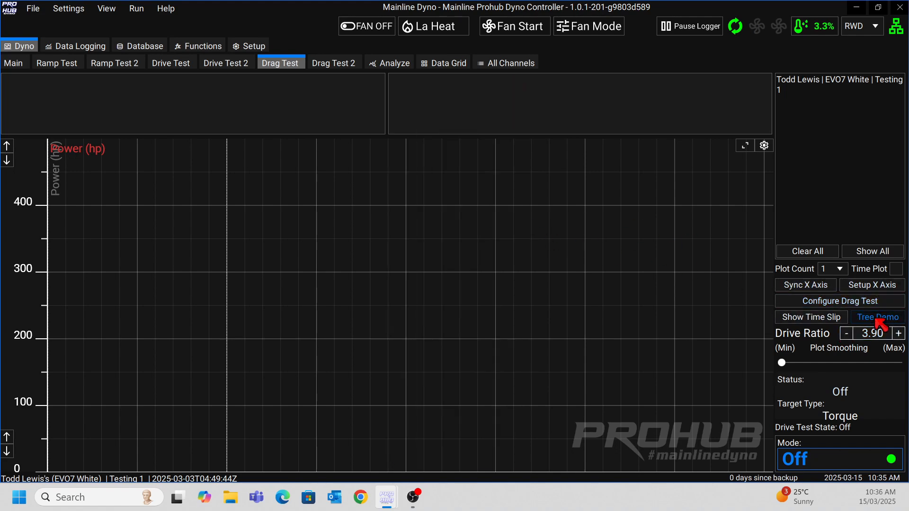
Compare the Drag Test 2 plots with those on the Drag Test screen.
left_click(332, 66)
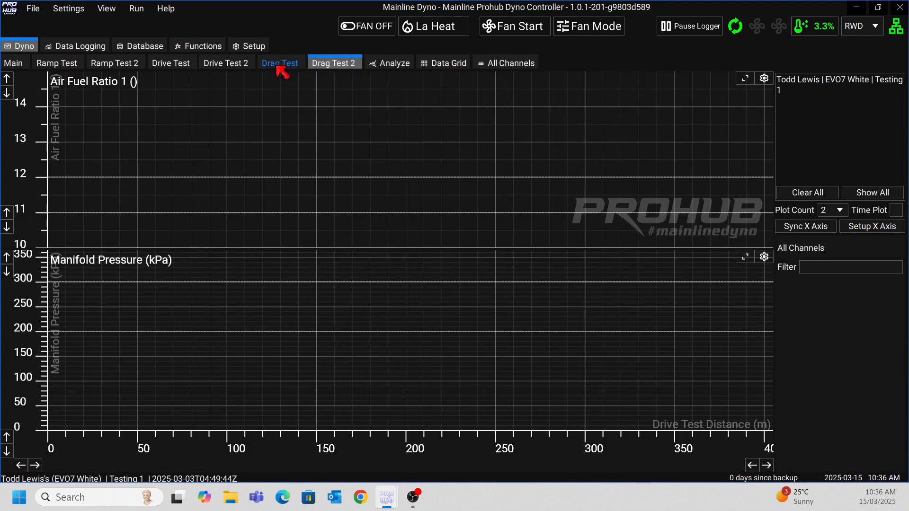
left_click(282, 65)
left_click(332, 65)
left_click(286, 65)
left_click(318, 65)
left_click(292, 62)
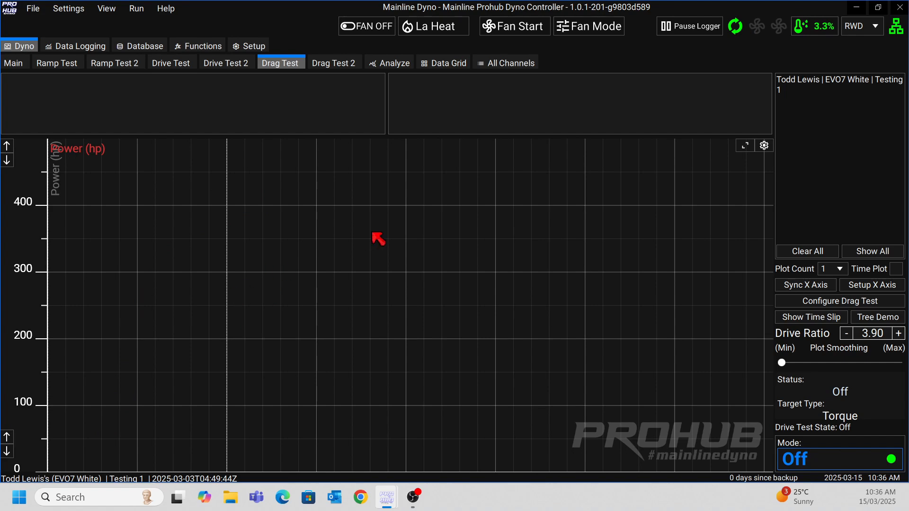
Enlarge the Power plot on the Analyze screen and compare the screen with the Ramp Test view.
left_click(387, 67)
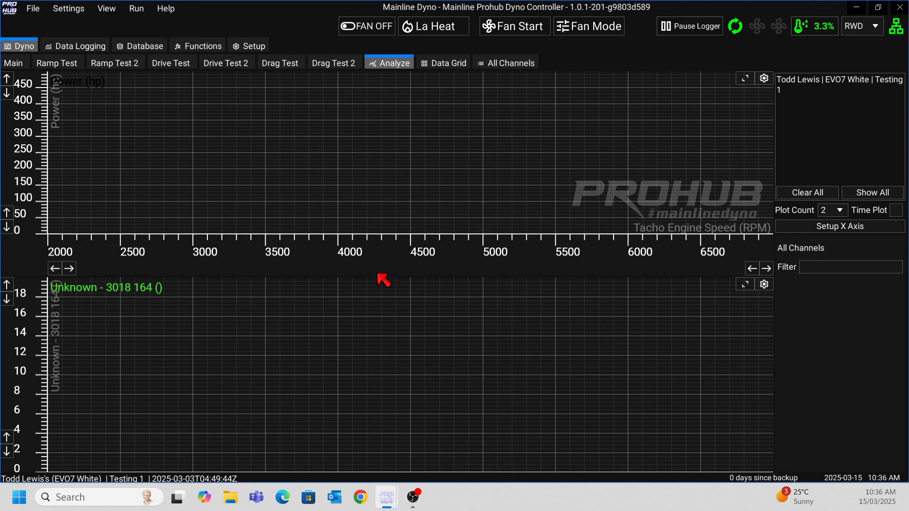
left_click_drag(375, 278, 366, 346)
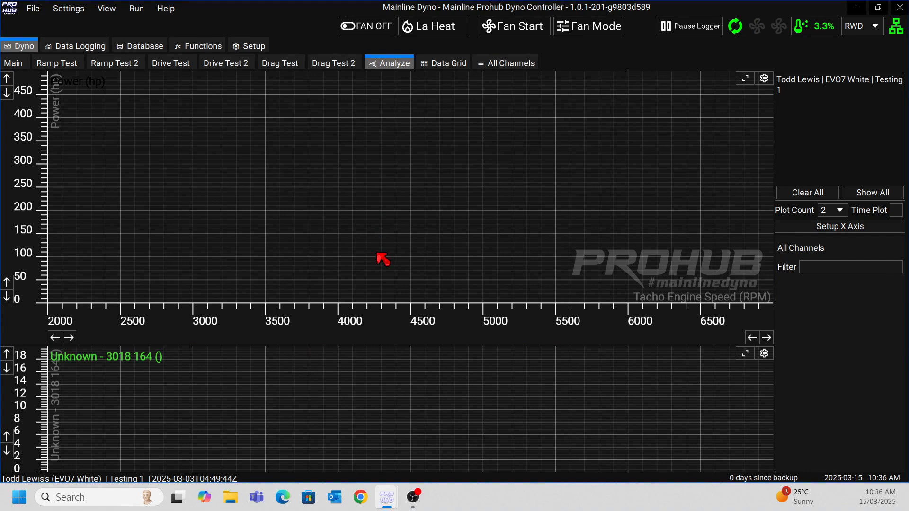
left_click(66, 66)
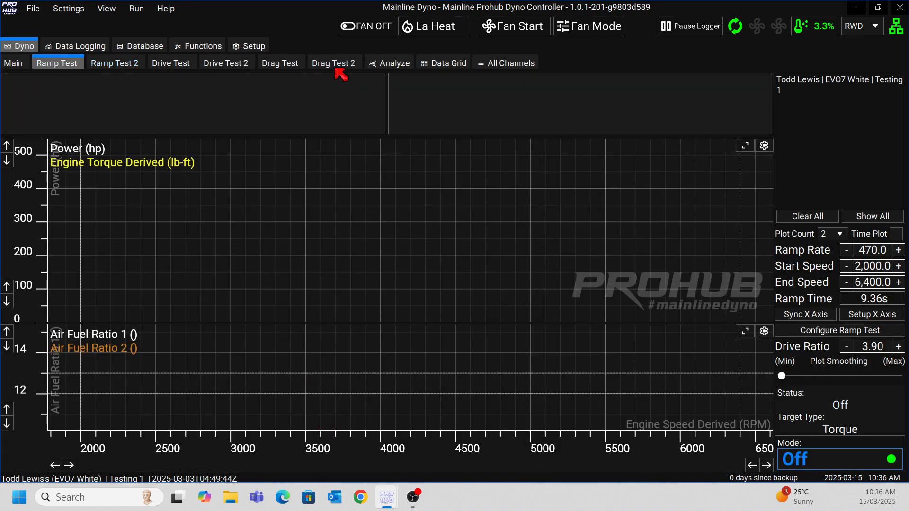
left_click(382, 63)
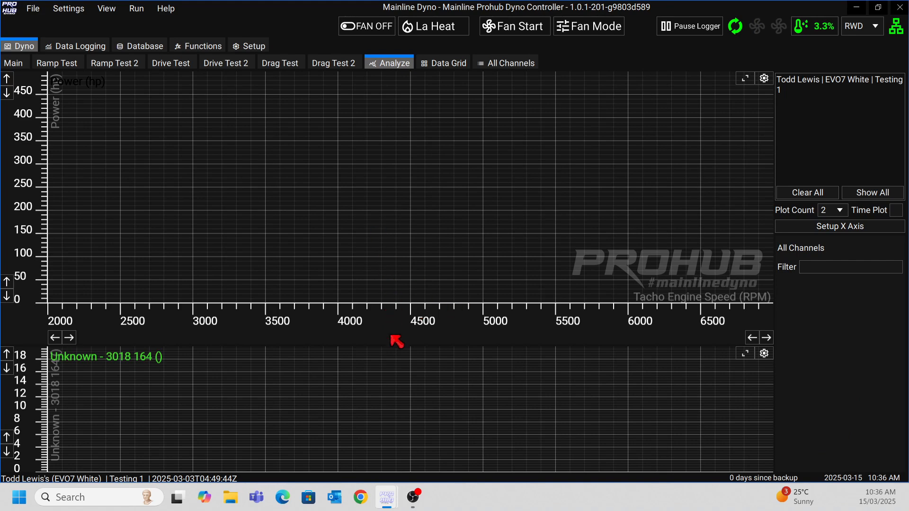
Make the Power plot on the Analyze screen taller by lowering its boundary with the second plot.
left_click_drag(389, 346, 378, 387)
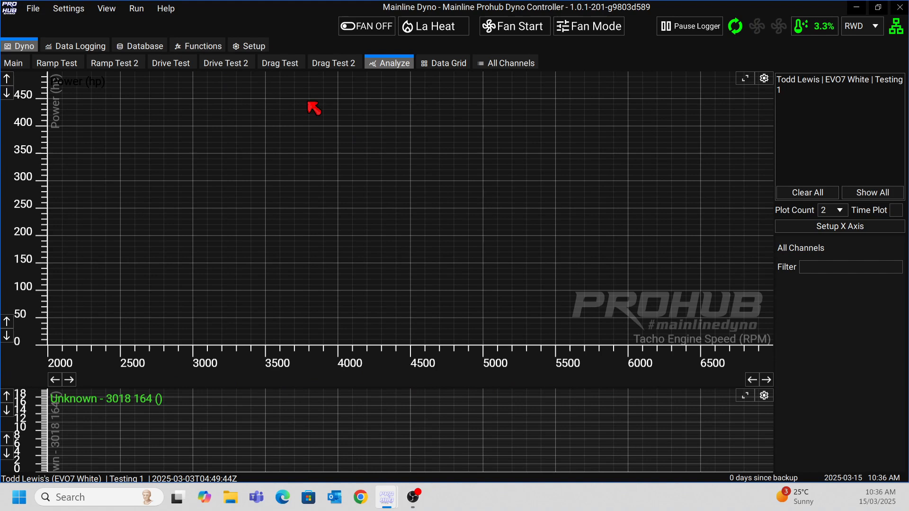
Review the Pressures, ECU Channels and Atmos views of the Data Grid and the available view counts.
left_click(446, 67)
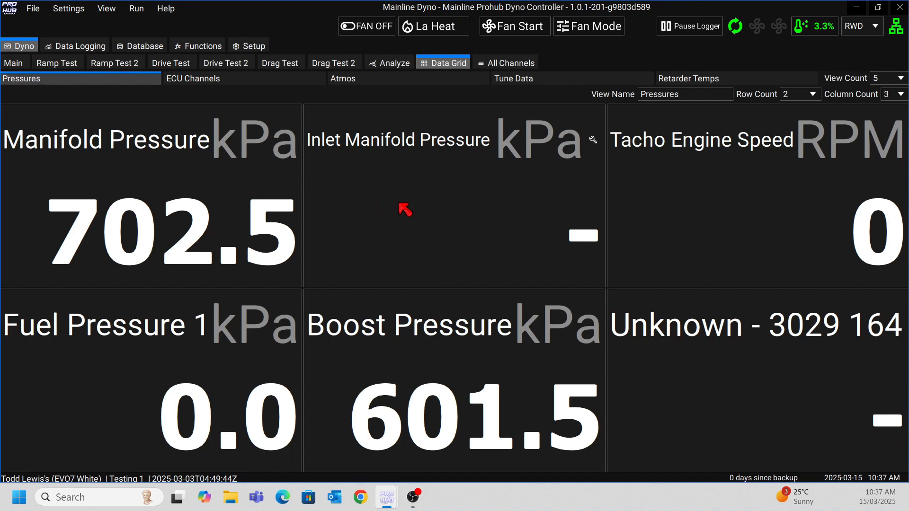
left_click(224, 80)
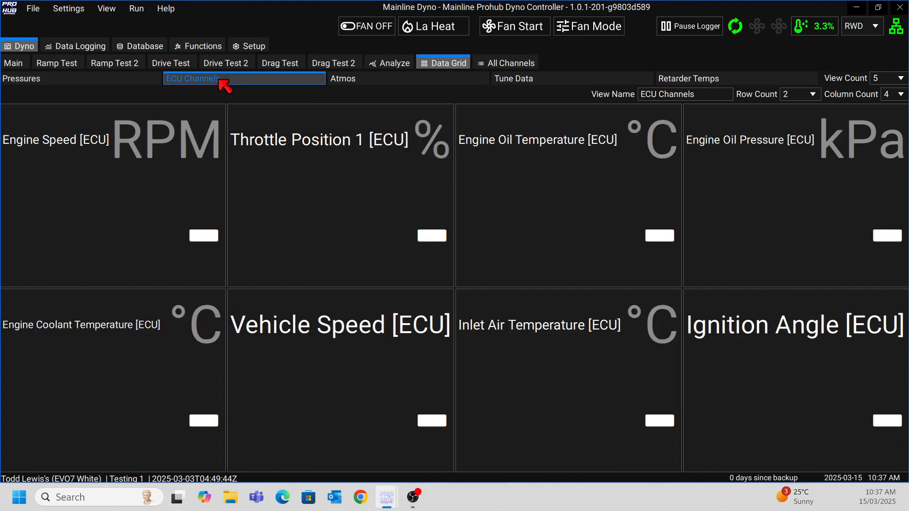
left_click(77, 82)
left_click(191, 81)
left_click(344, 81)
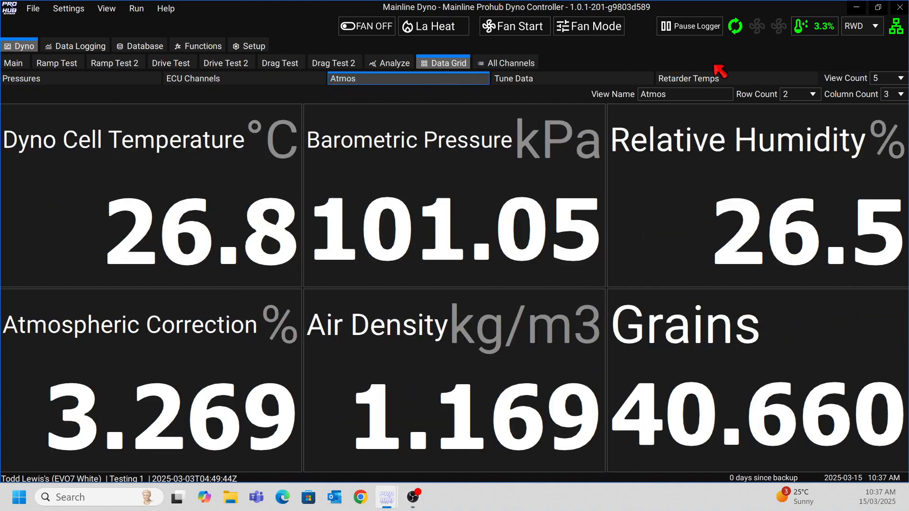
left_click(901, 79)
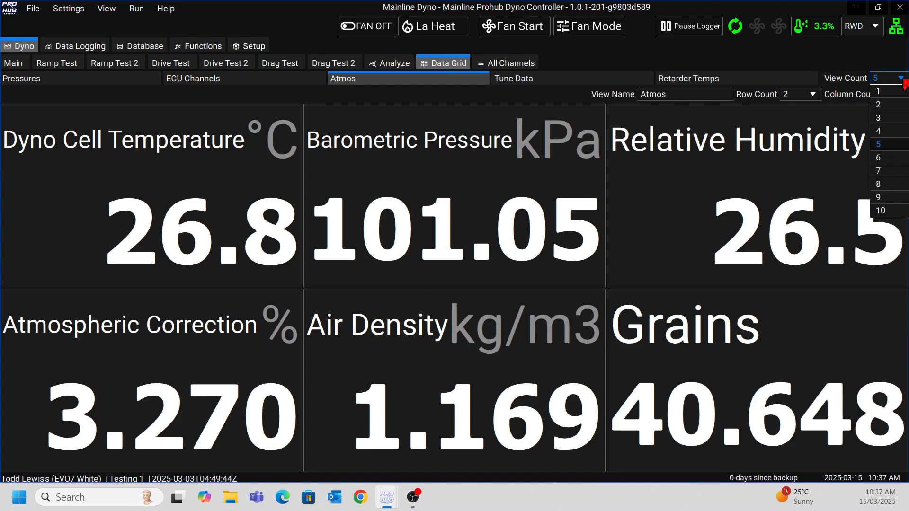
left_click(468, 190)
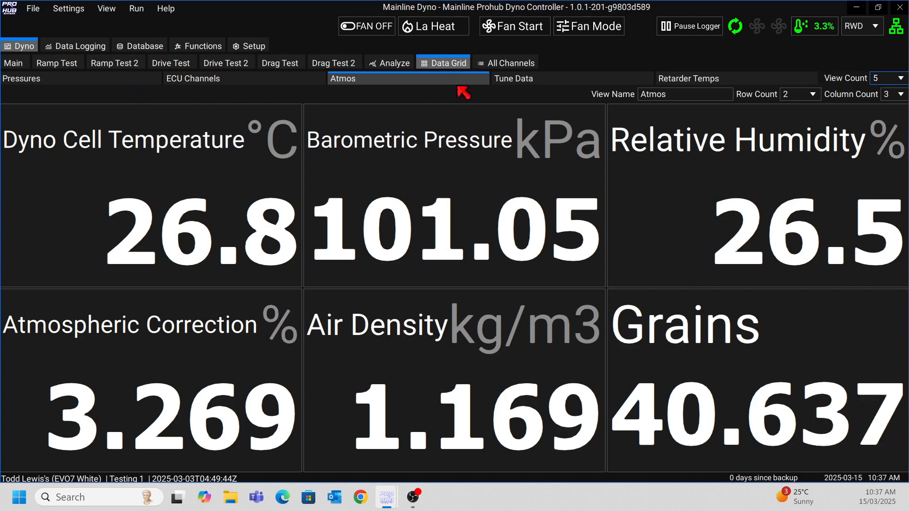
Look through the Tune Data, Retarder Temps, ECU Channels and Pressures views of the Data Grid.
left_click(562, 81)
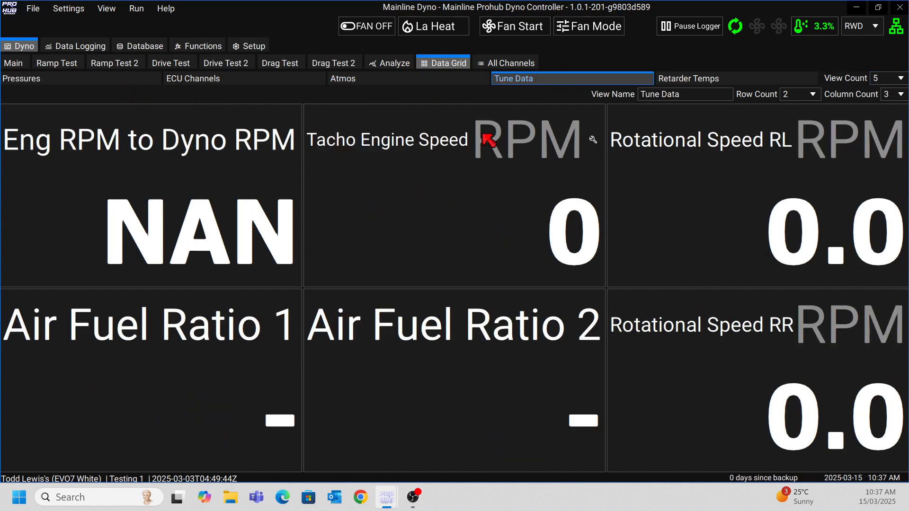
left_click(710, 78)
left_click(215, 78)
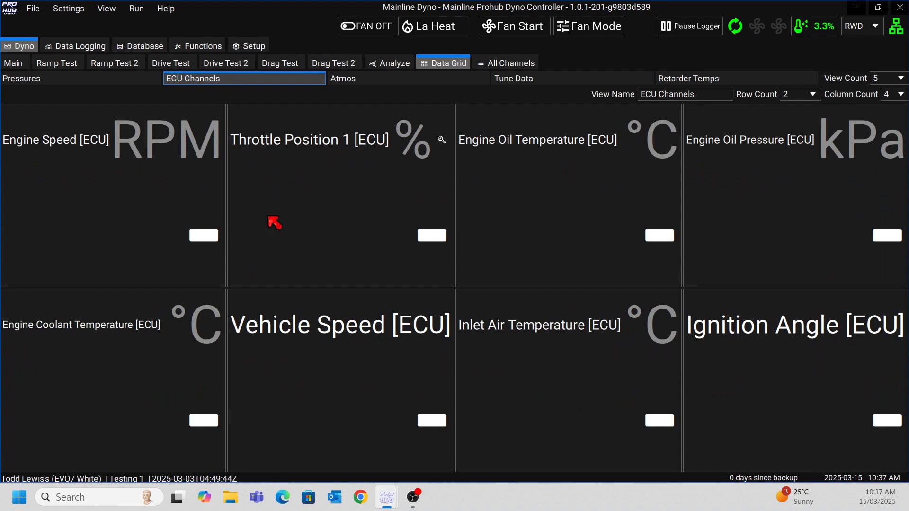
left_click(21, 79)
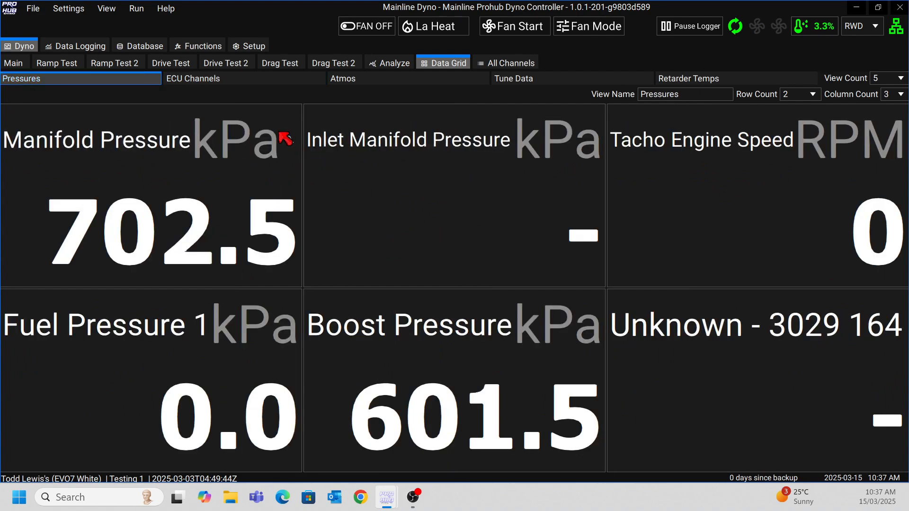
Set the ECU Channels view to 3 rows, trying 5 columns before returning it to 4.
left_click(234, 81)
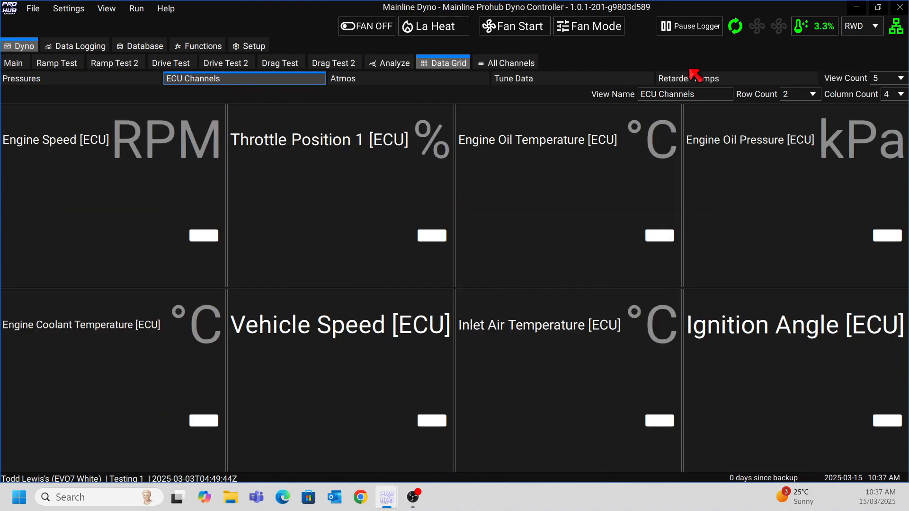
left_click(799, 94)
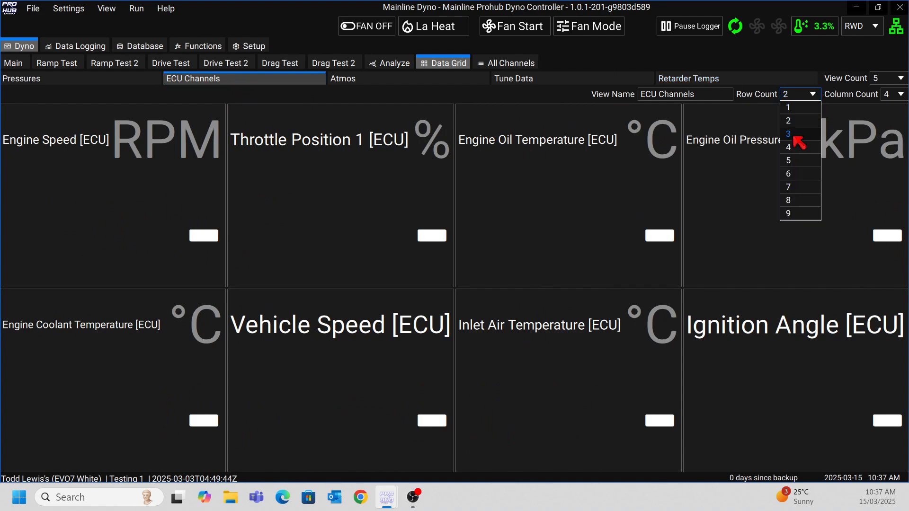
left_click(794, 135)
left_click(900, 94)
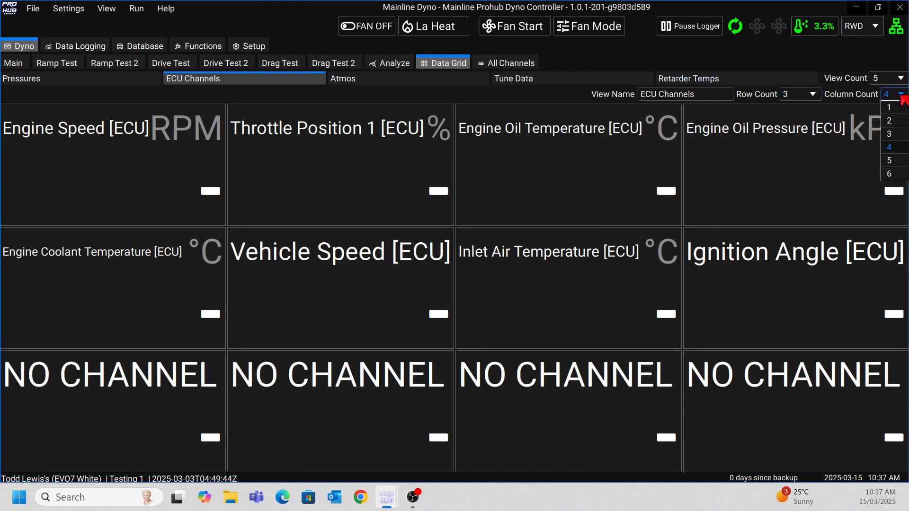
left_click(896, 160)
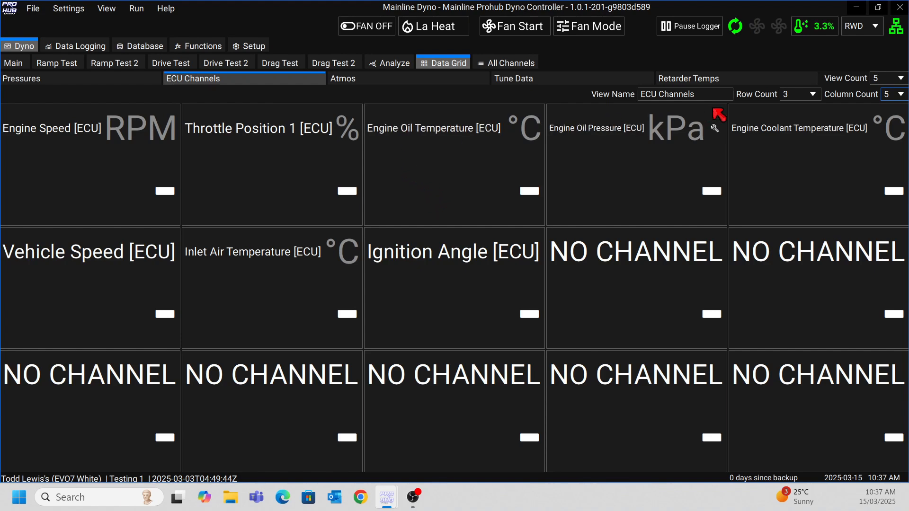
left_click(902, 97)
left_click(894, 150)
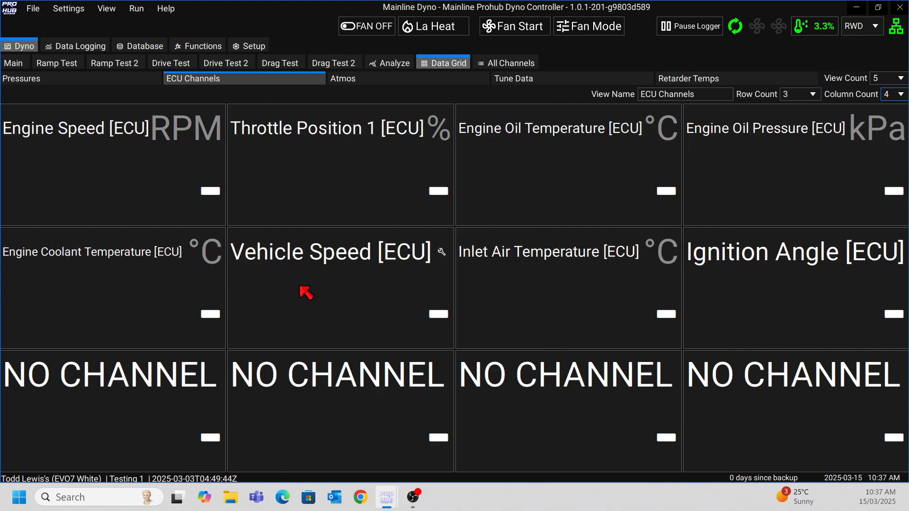
Assign the Barometric Pressure [ECU] channel to the first empty cell of the ECU Channels view, finding it with the filter "bar".
left_click(214, 379)
left_click(494, 237)
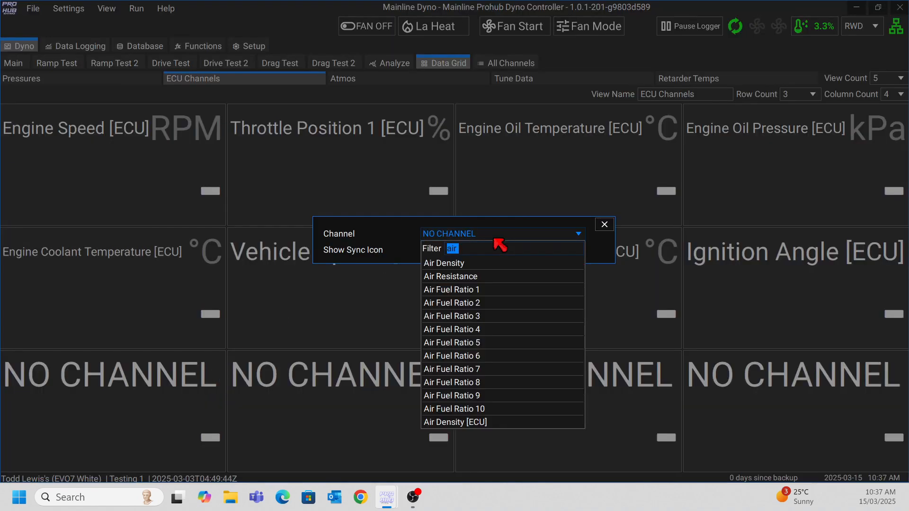
type("bar")
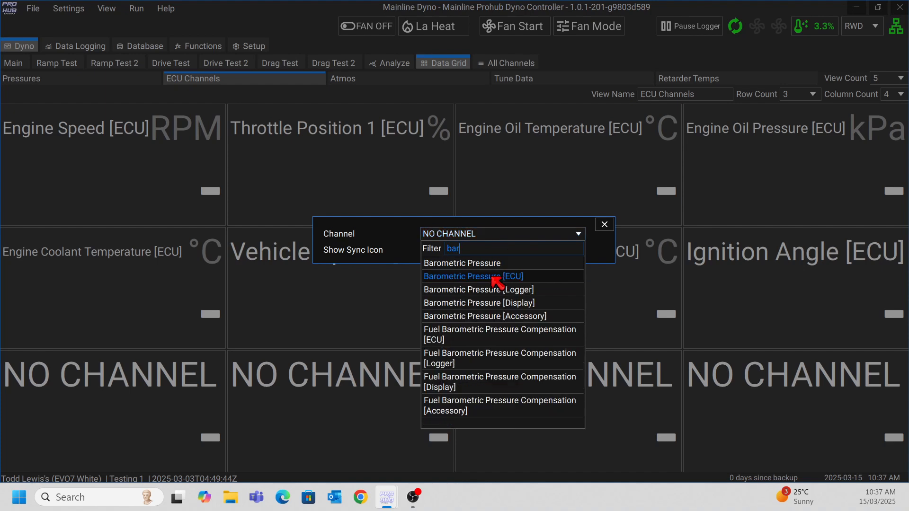
left_click(494, 276)
left_click(178, 425)
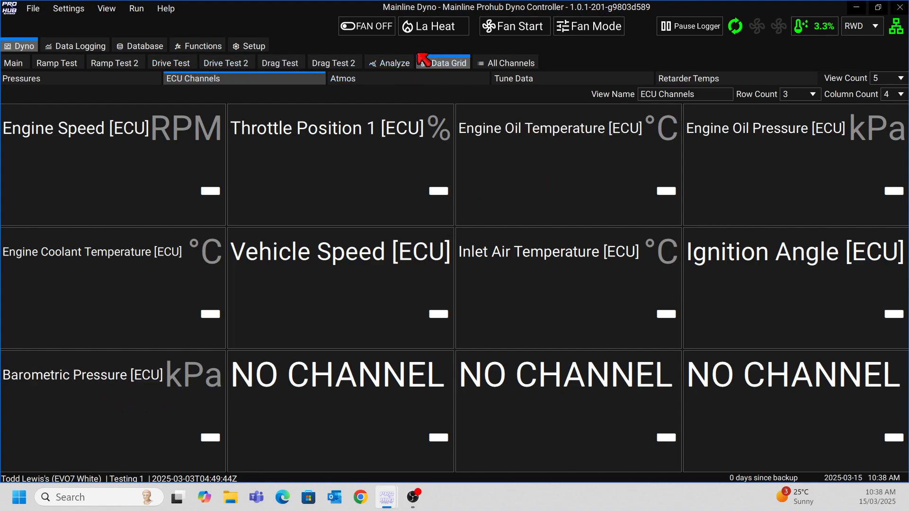
Review the General, Rear Left and Rear Right lists on the All Channels screen, and return to the Main dyno screen.
left_click(514, 64)
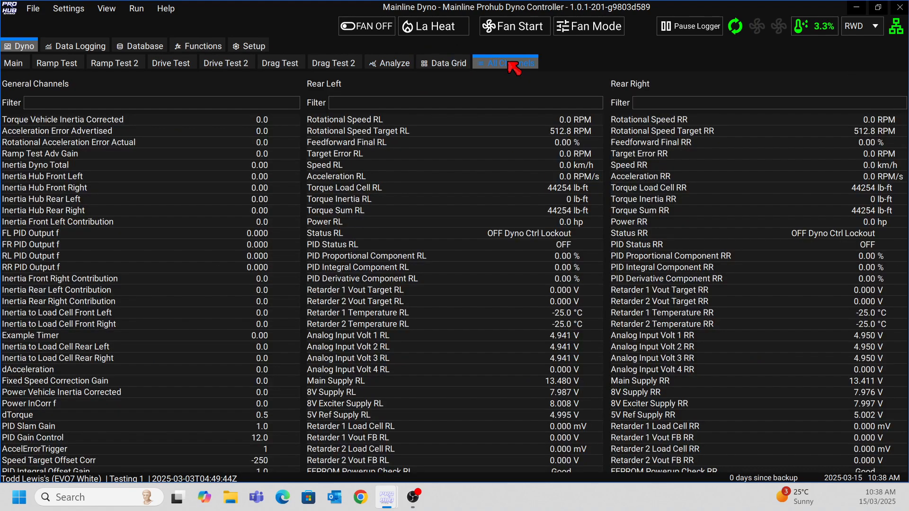
left_click(15, 64)
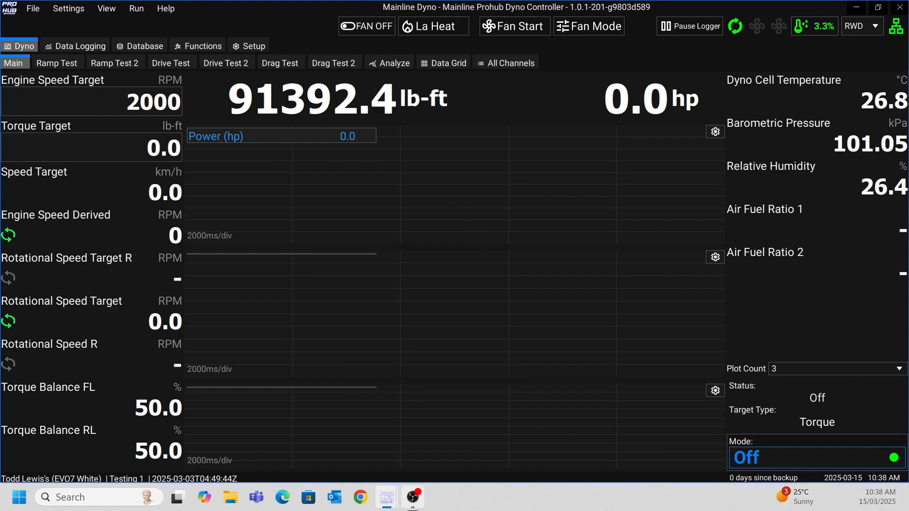
key("alt+Tab")
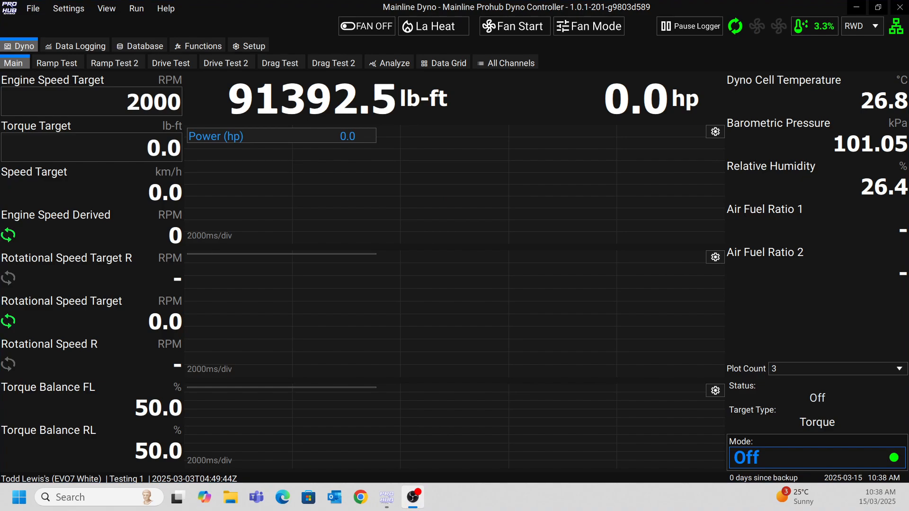